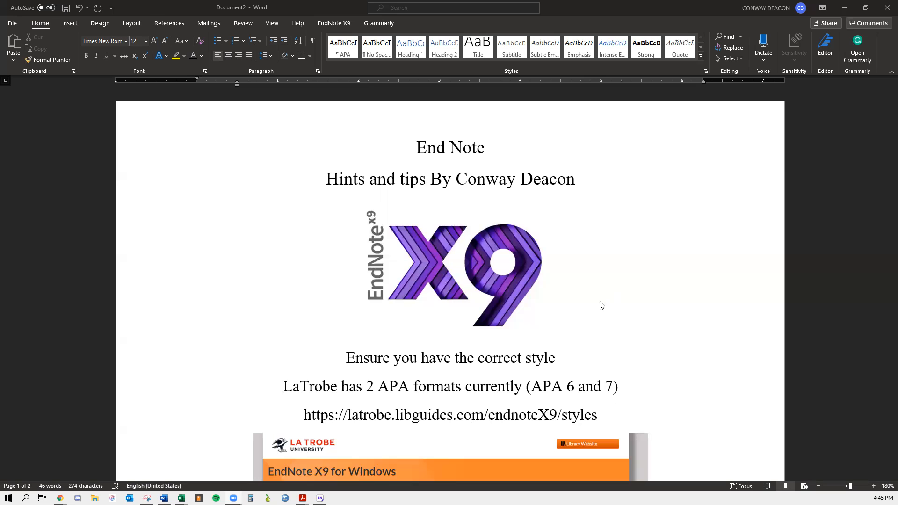
scroll(656, 301, "down", 2)
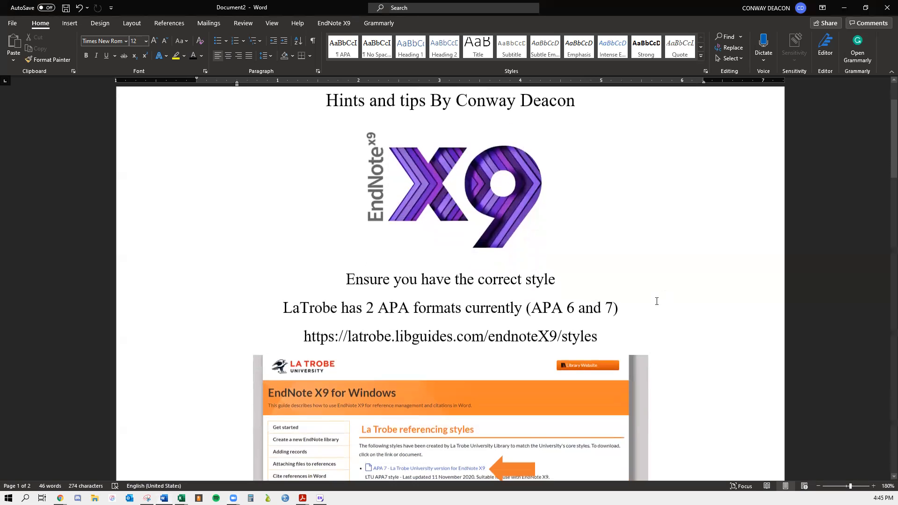
scroll(657, 302, "down", 4)
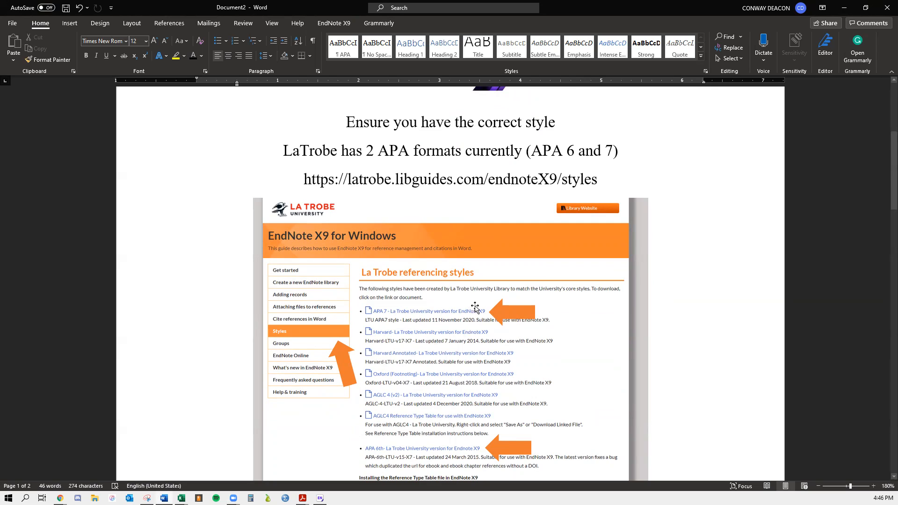
left_click_drag(304, 179, 602, 183)
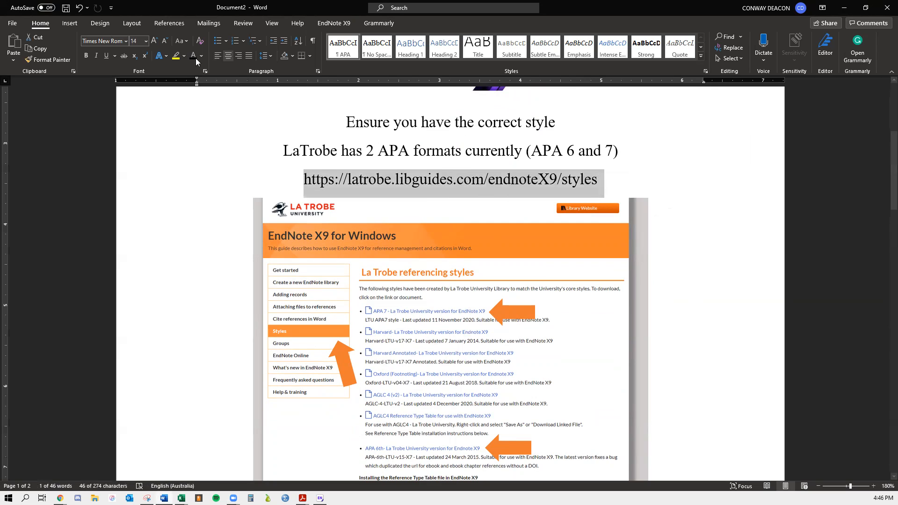
left_click(166, 56)
left_click(177, 56)
left_click(702, 195)
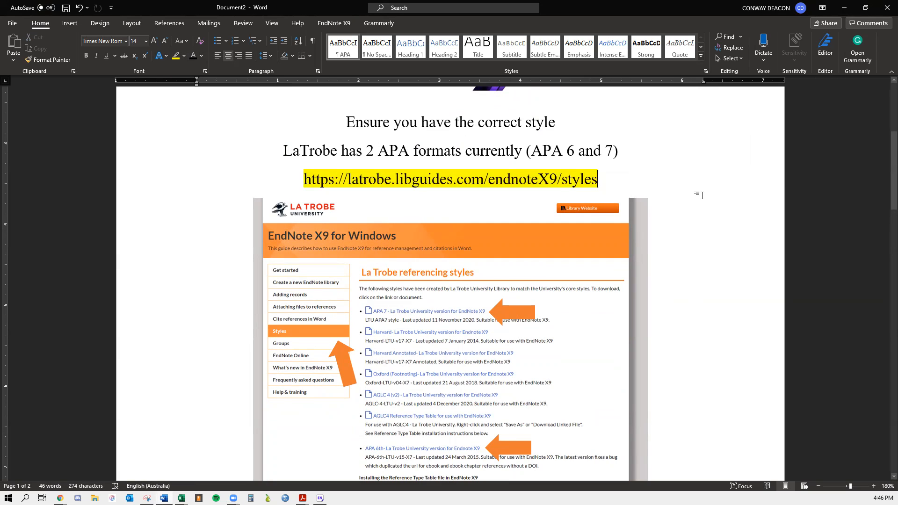
Move the yellow circle on the "Send to" picture slightly so it is centred on the Endnote Desktop (RIS) option
scroll(670, 238, "down", 3)
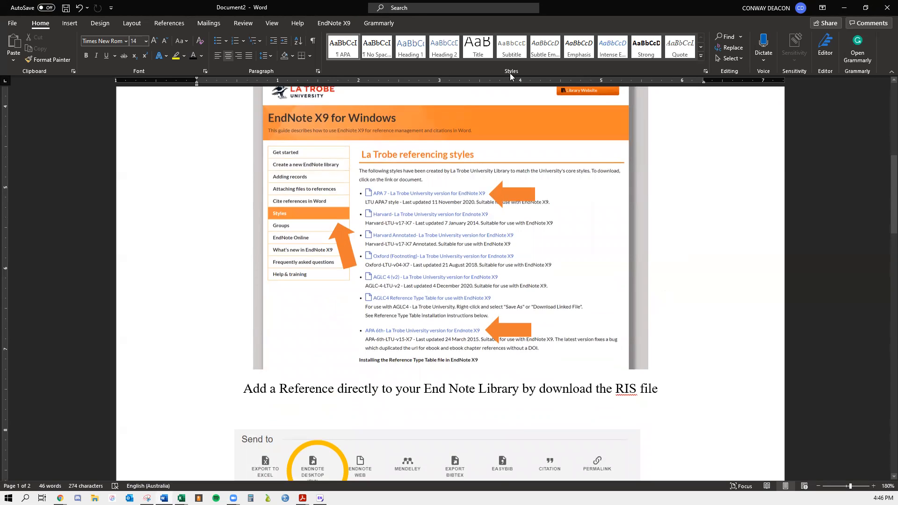
left_click(334, 23)
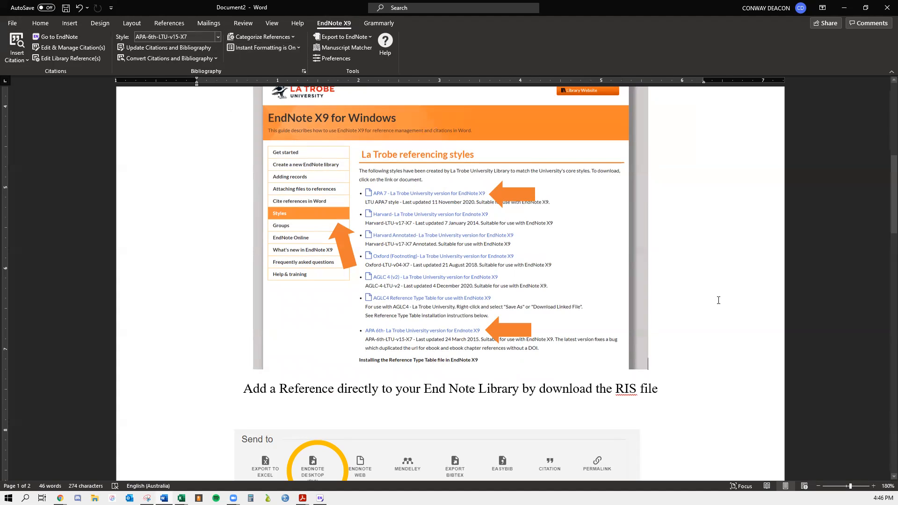
scroll(718, 300, "down", 3)
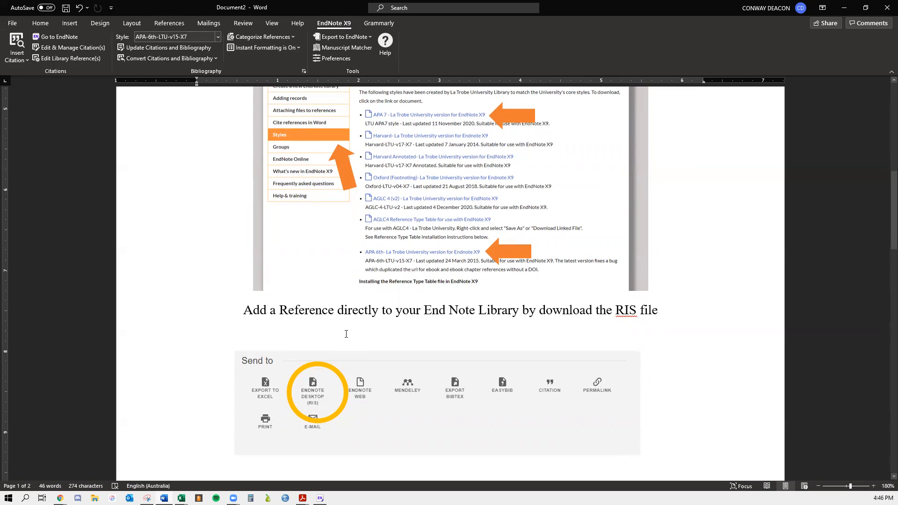
left_click(334, 408)
left_click_drag(333, 408, 329, 408)
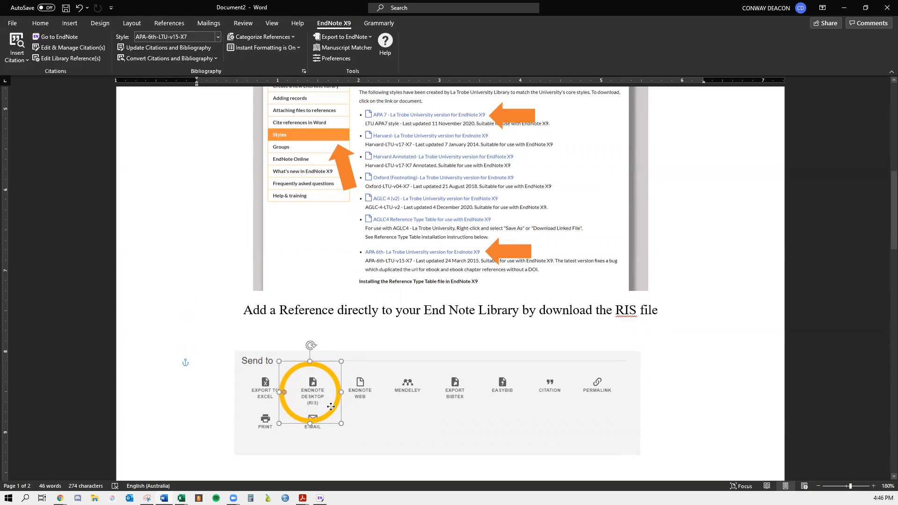
left_click(368, 445)
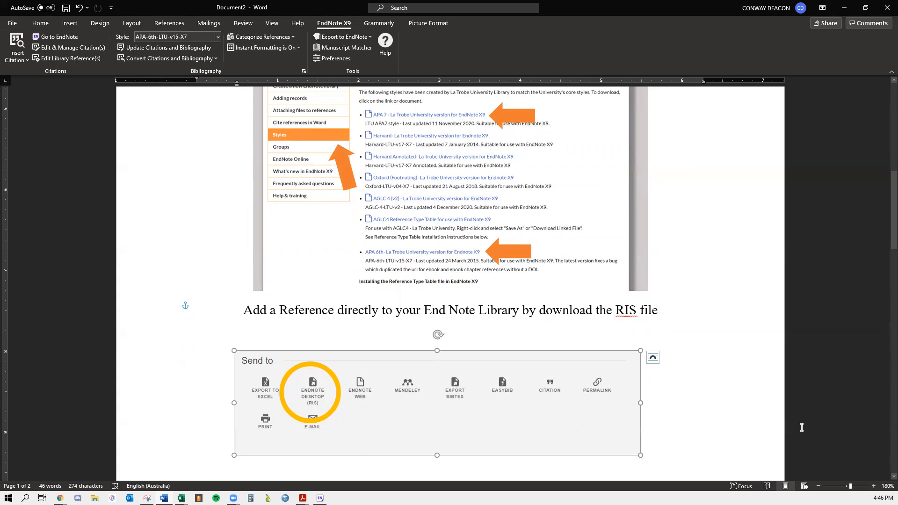
left_click(752, 425)
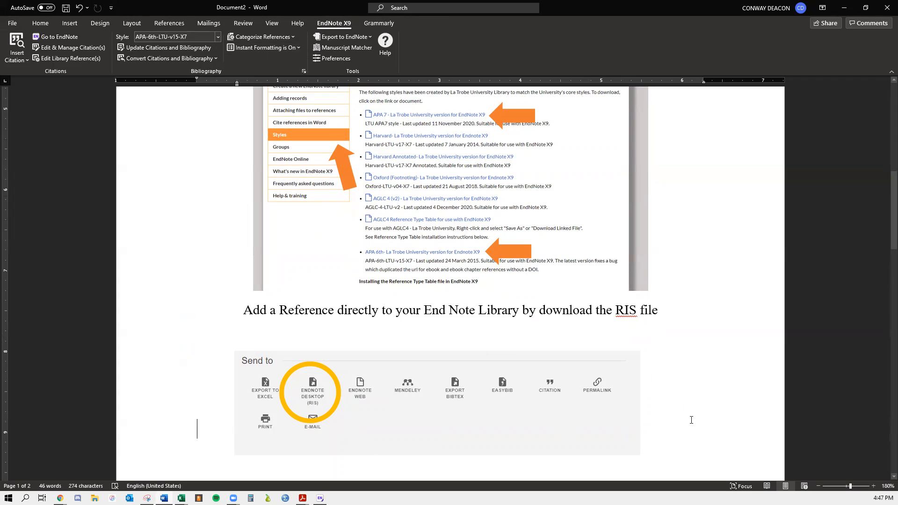
After "I want to add a citation here," find the 2017 body composition article by its author's surname and insert its EndNote citation
scroll(692, 420, "down", 5)
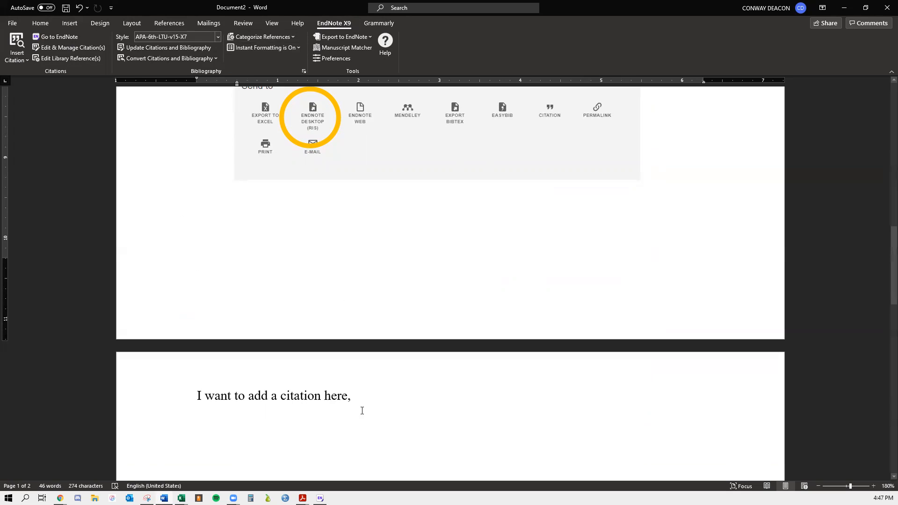
left_click(366, 397)
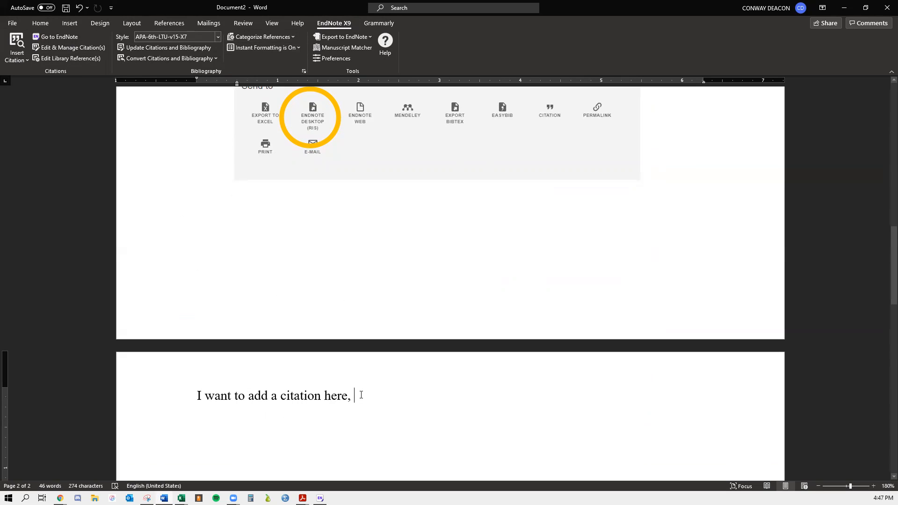
left_click(26, 62)
left_click(36, 74)
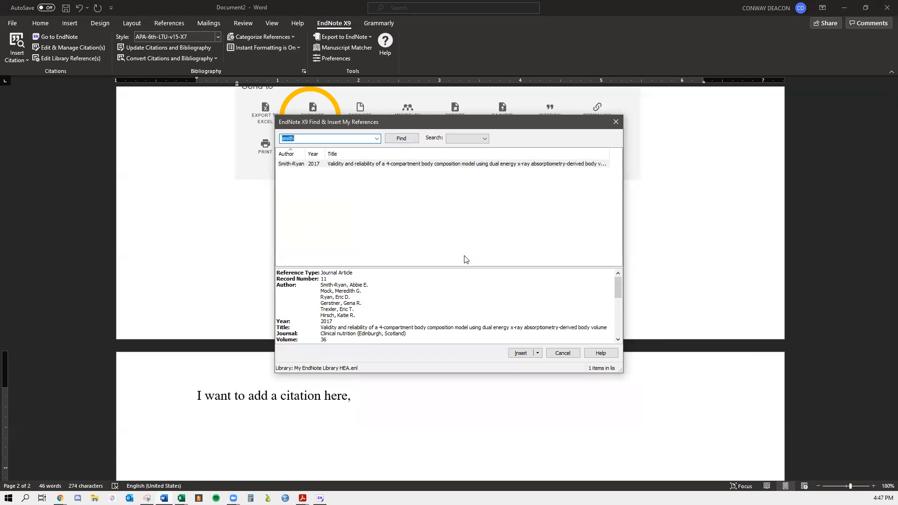
left_click(300, 141)
key("BackSpace")
key("BackSpace")
key("BackSpace")
type("sm")
left_click(420, 164)
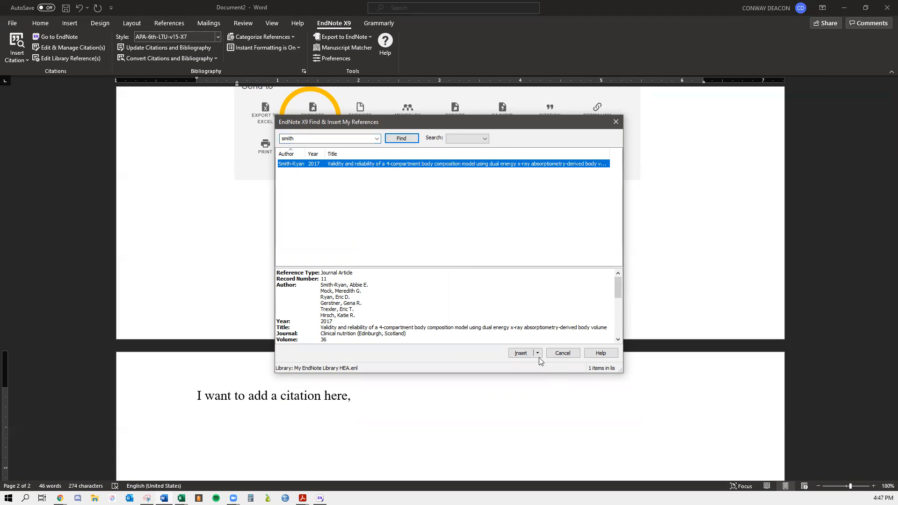
left_click(520, 353)
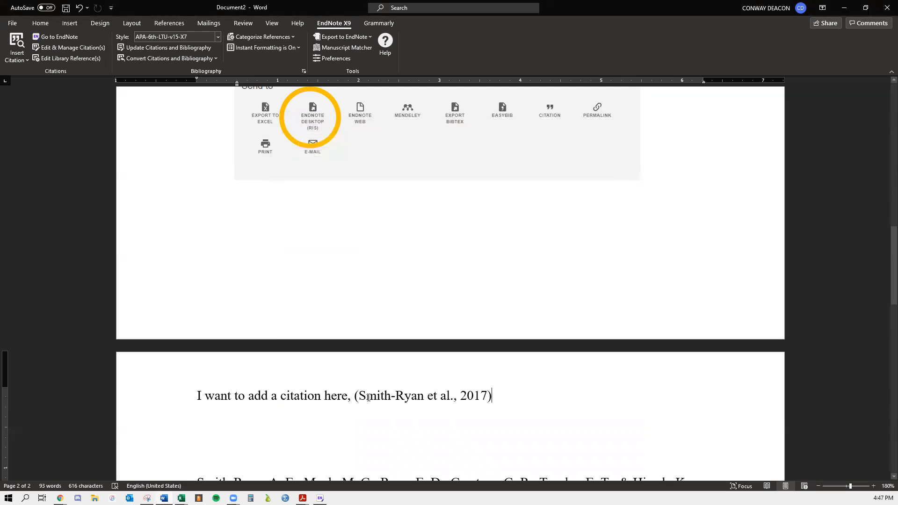
Examine the inserted in-text citation and its matching bibliography entry on page 2
left_click(491, 396)
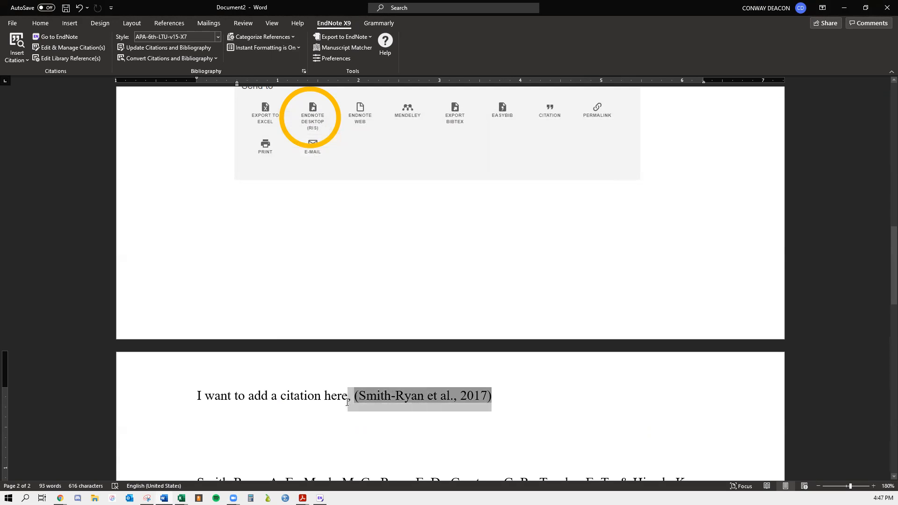
left_click_drag(355, 401, 491, 398)
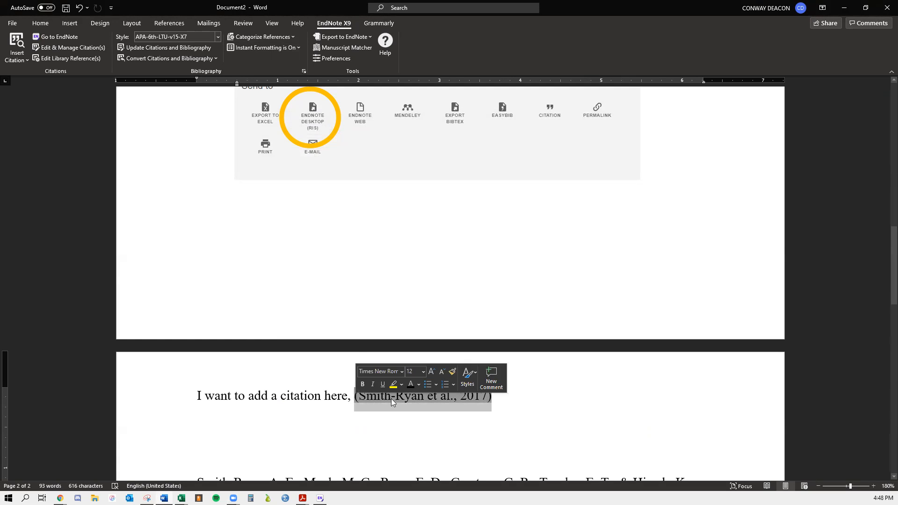
left_click(539, 408)
scroll(541, 406, "down", 3)
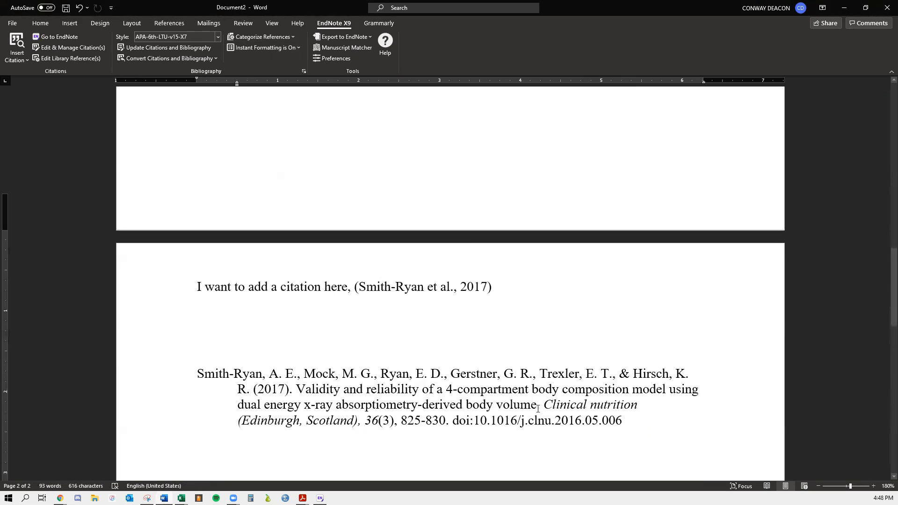
left_click_drag(630, 374, 195, 333)
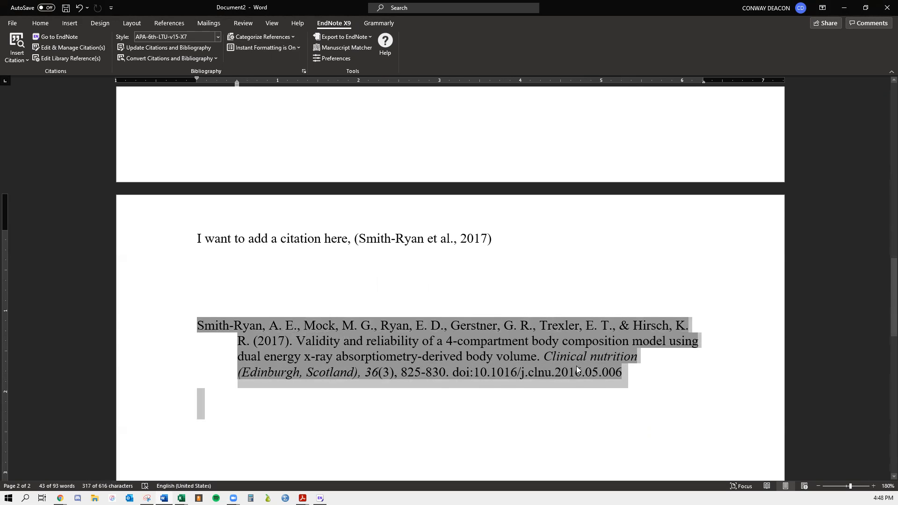
left_click(665, 397)
left_click(487, 298)
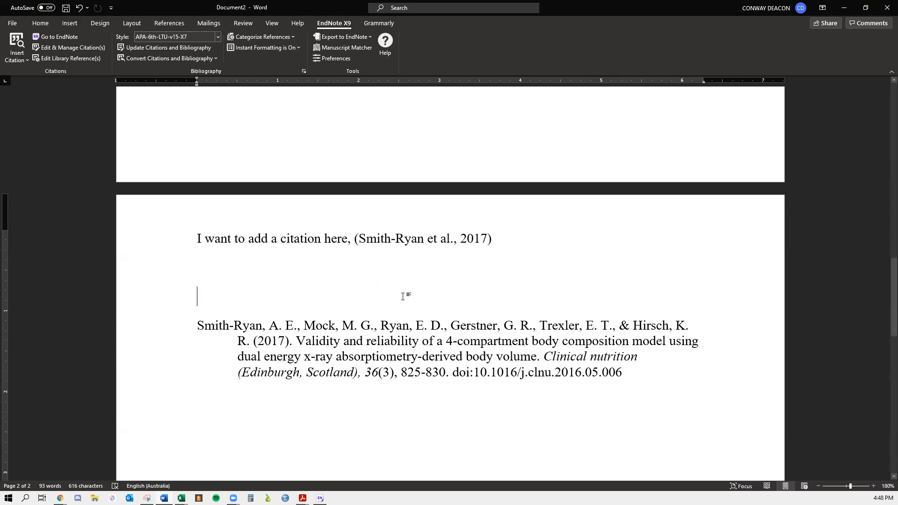
scroll(334, 288, "up", 2)
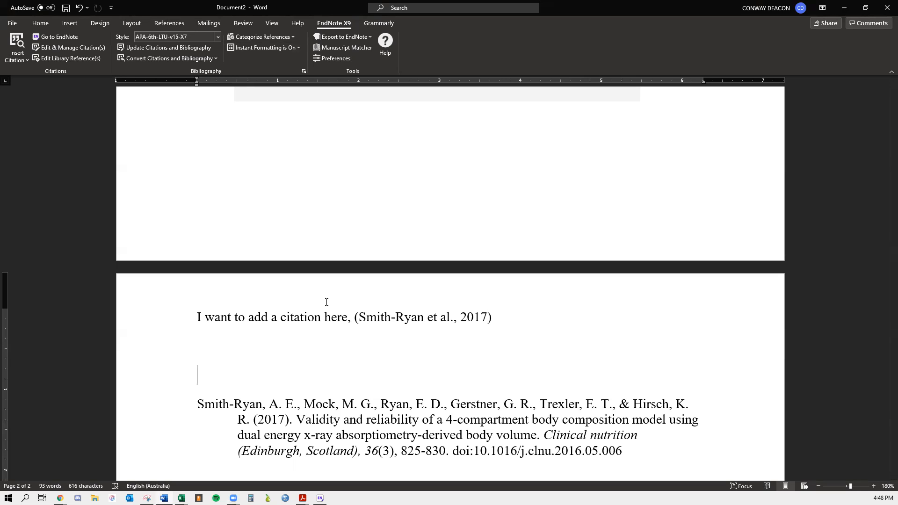
Switch to the EndNote library, try sorting the references by year, and leave them sorted by author in ascending order
left_click(58, 36)
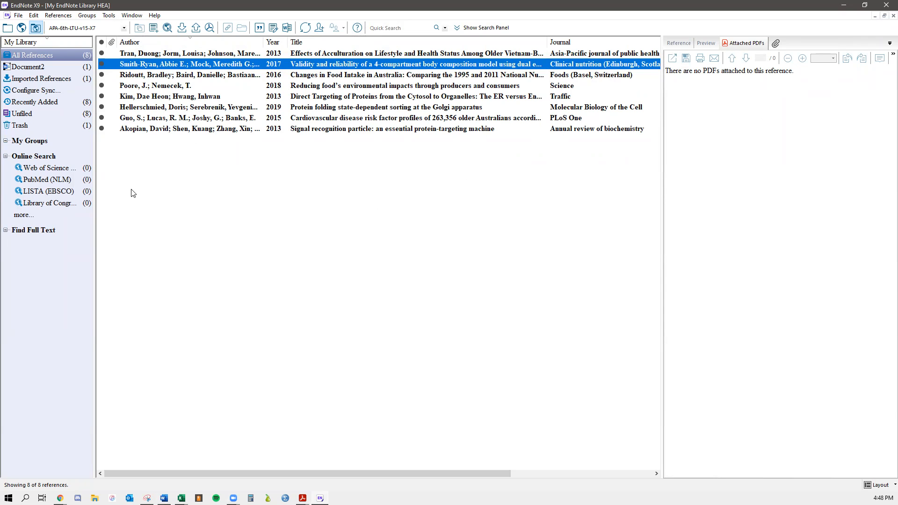
left_click(149, 44)
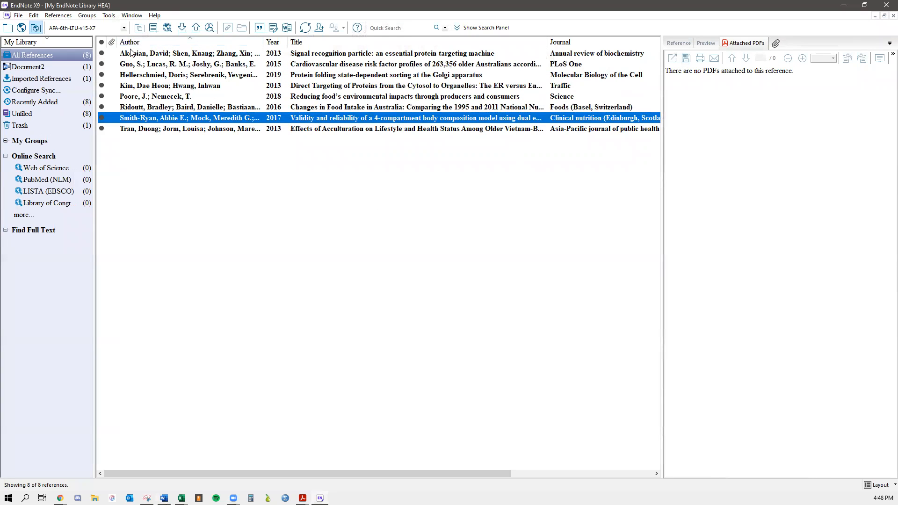
left_click(144, 46)
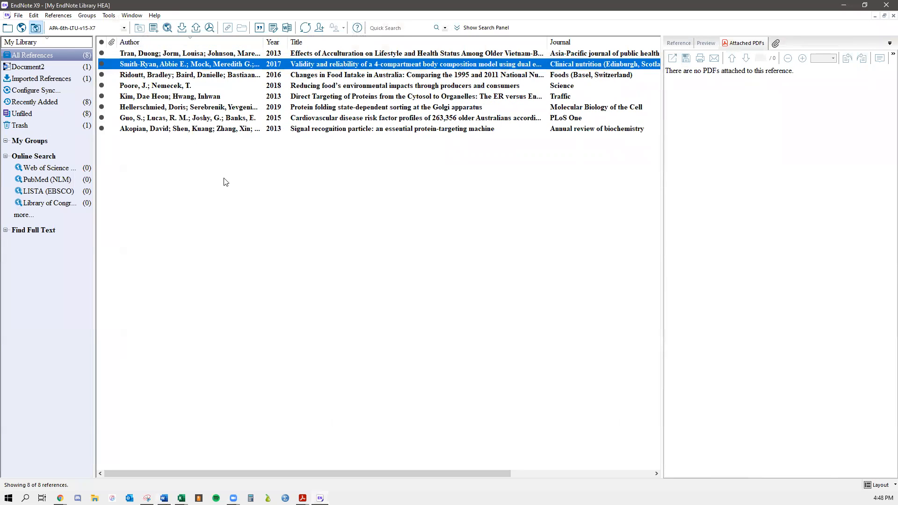
left_click(274, 41)
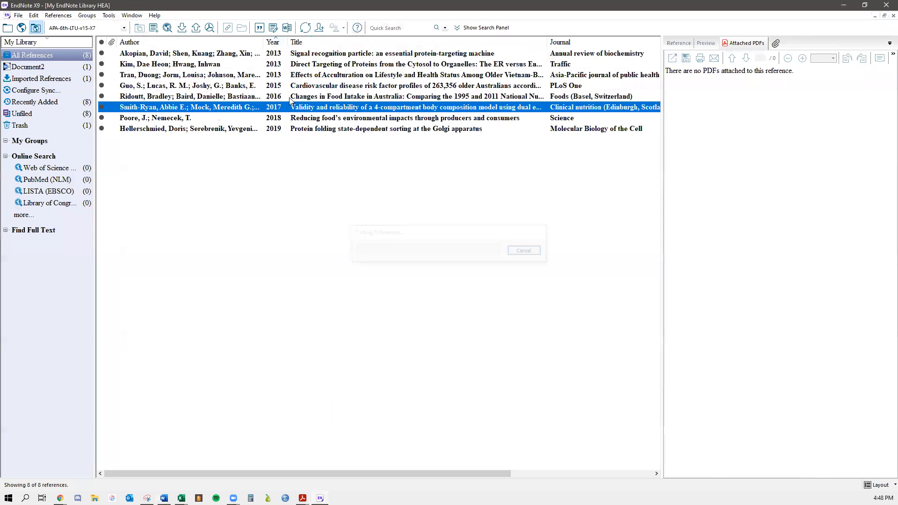
left_click(170, 42)
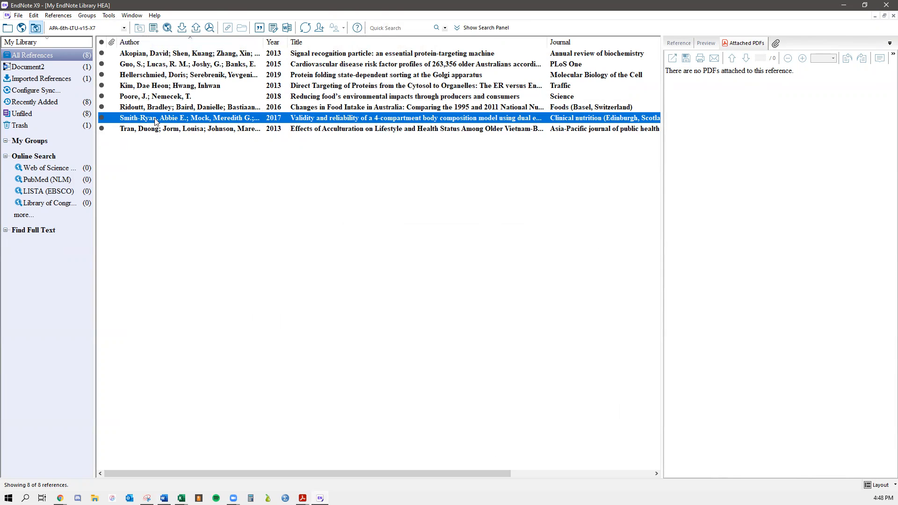
Select all references in the library and copy them as formatted references
left_click(207, 164)
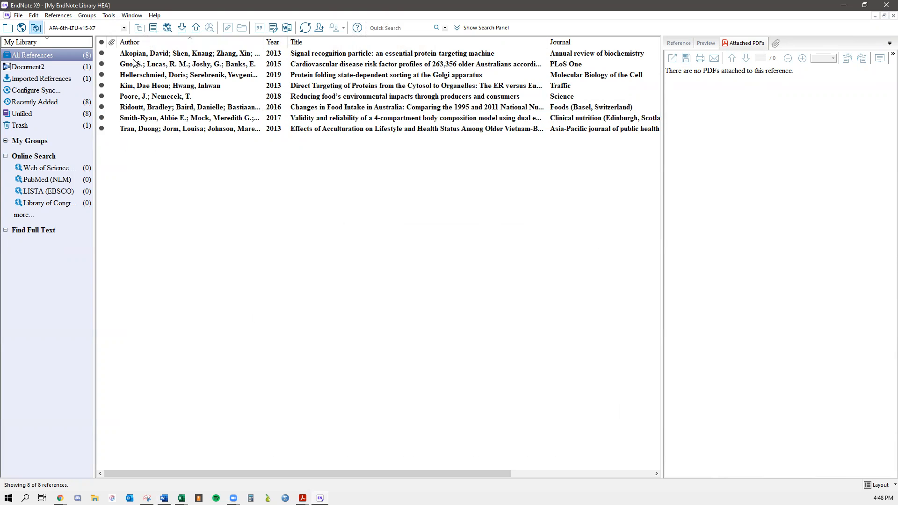
left_click_drag(150, 55, 154, 122)
left_click_drag(208, 150, 155, 53)
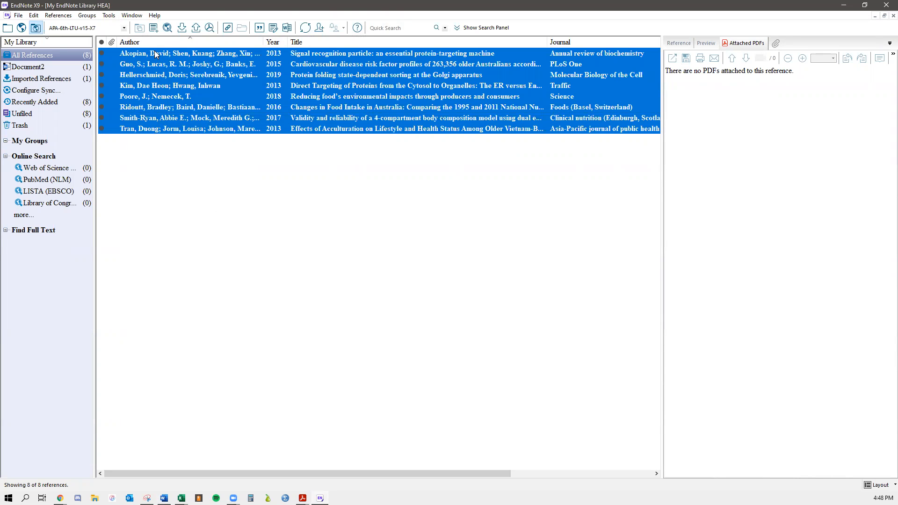
right_click(153, 95)
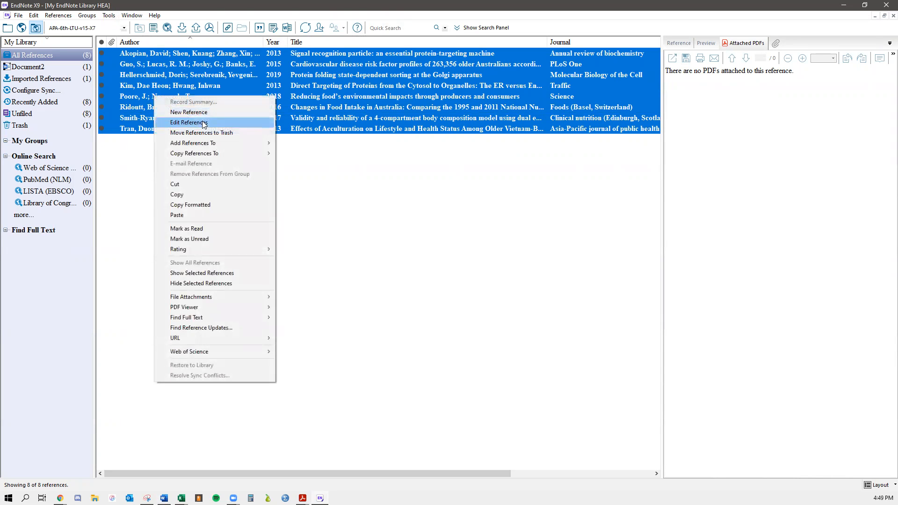
left_click(191, 205)
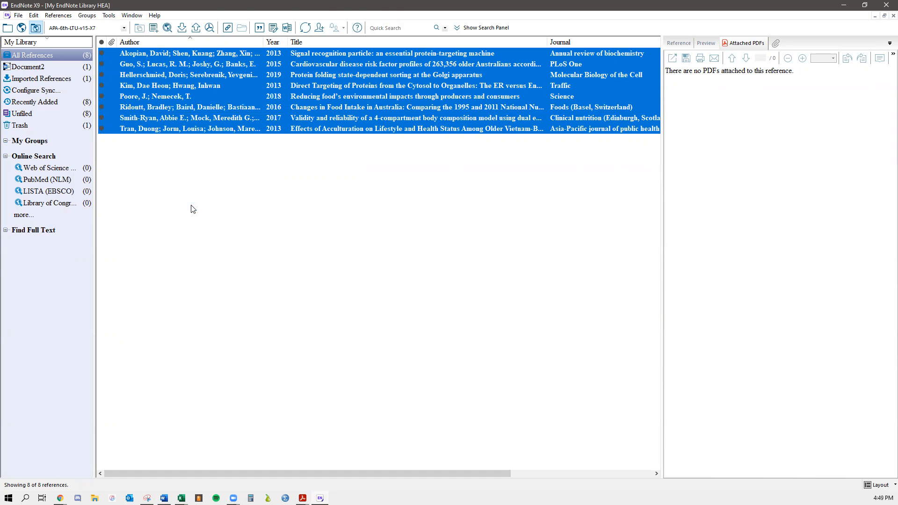
Return to the Word document, add a "References" heading below the bibliography entry and paste the formatted references under it
left_click(845, 5)
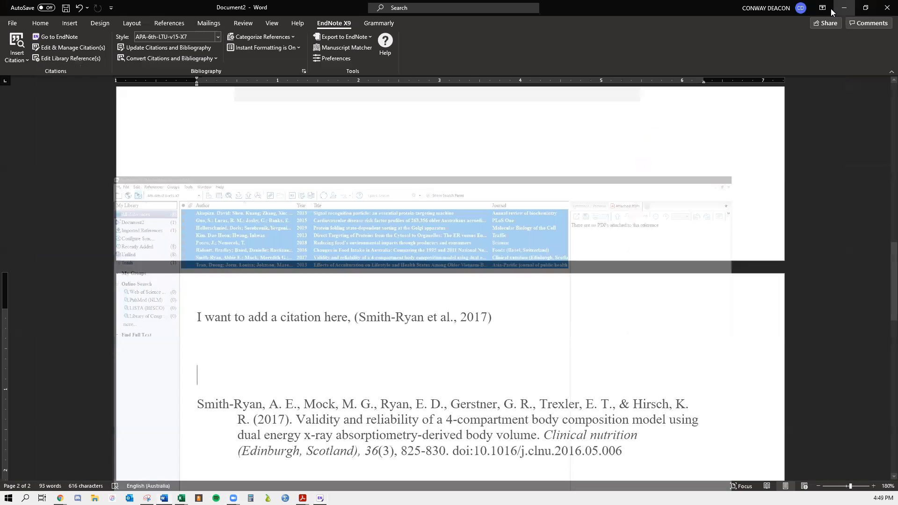
left_click(437, 354)
scroll(437, 354, "down", 4)
scroll(426, 346, "down", 6)
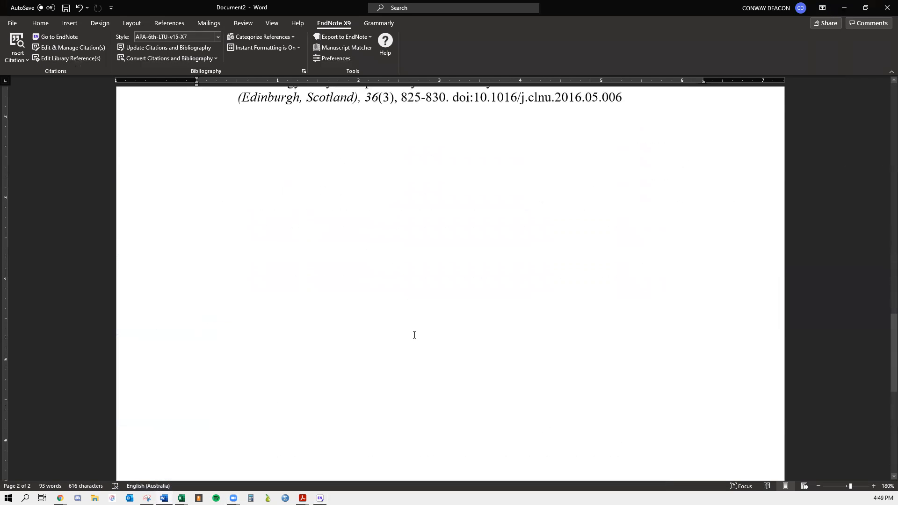
scroll(270, 222, "up", 3)
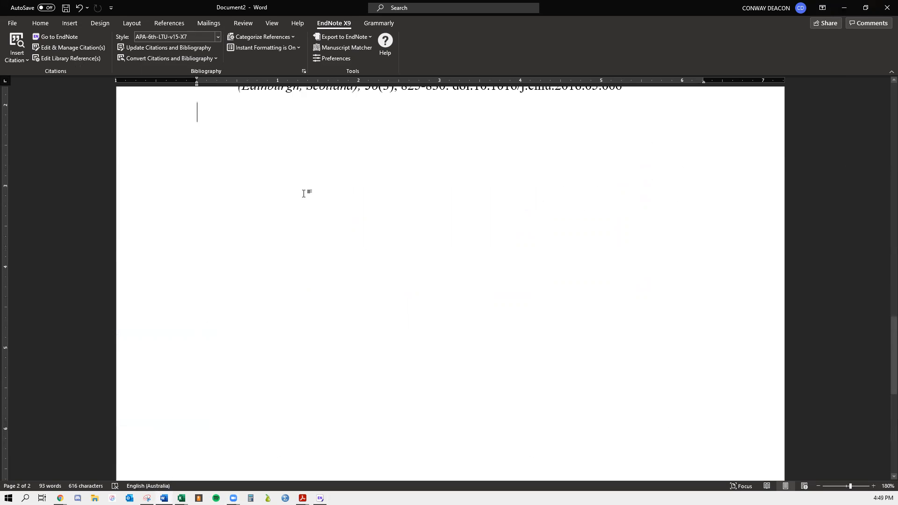
key("Return")
type("references")
key("Return")
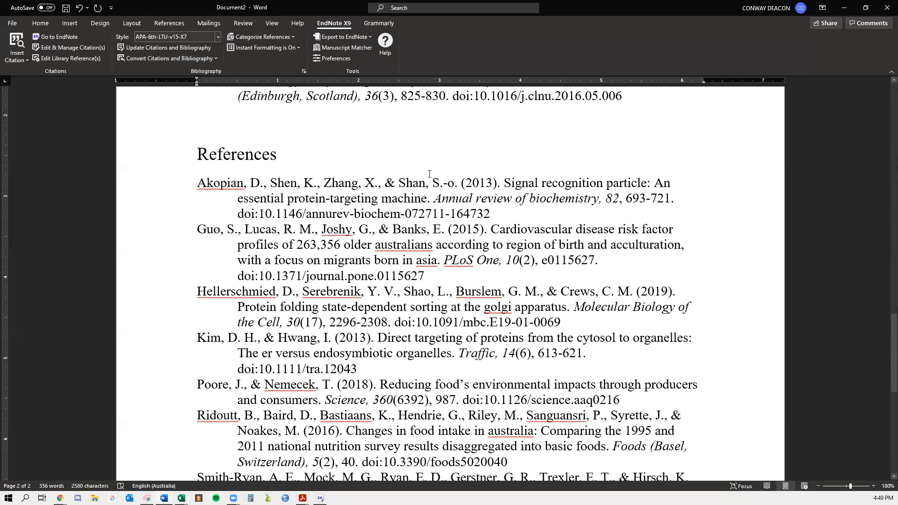
Apply double line spacing to the pasted reference list under the References heading
left_click_drag(194, 181, 421, 402)
left_click(51, 26)
left_click(266, 55)
left_click(280, 108)
left_click(606, 262)
scroll(333, 278, "up", 7)
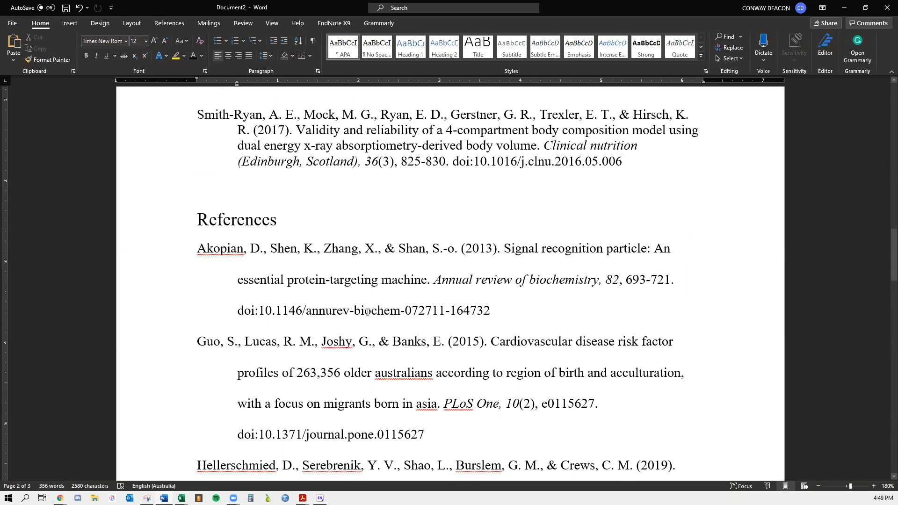
Capitalize "Australians" and "Asia" in the title of the 2015 cardiovascular disease reference under the References heading
scroll(368, 313, "down", 3)
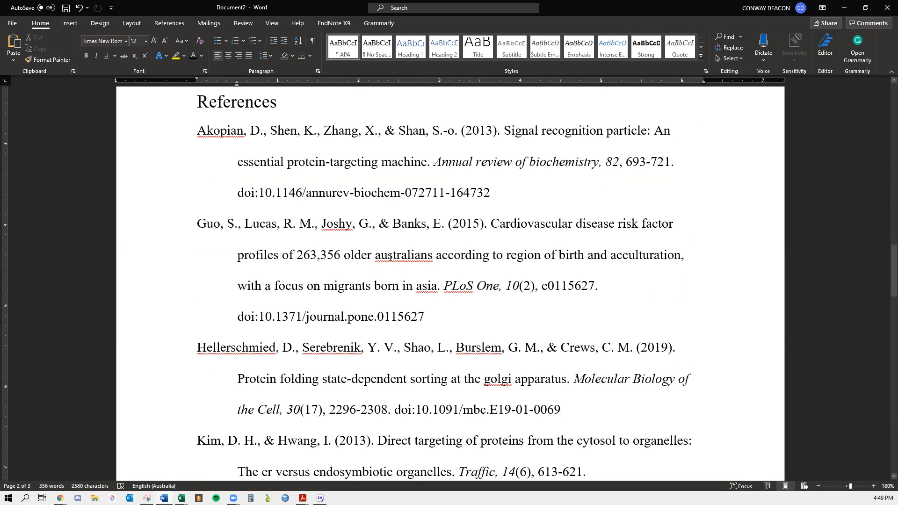
key("Delete")
type("A")
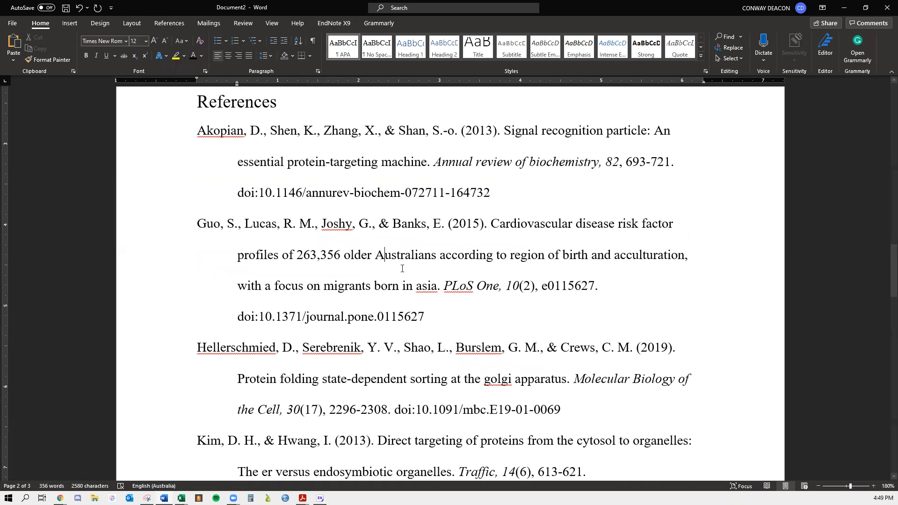
left_click(423, 289)
key("BackSpace")
type("A")
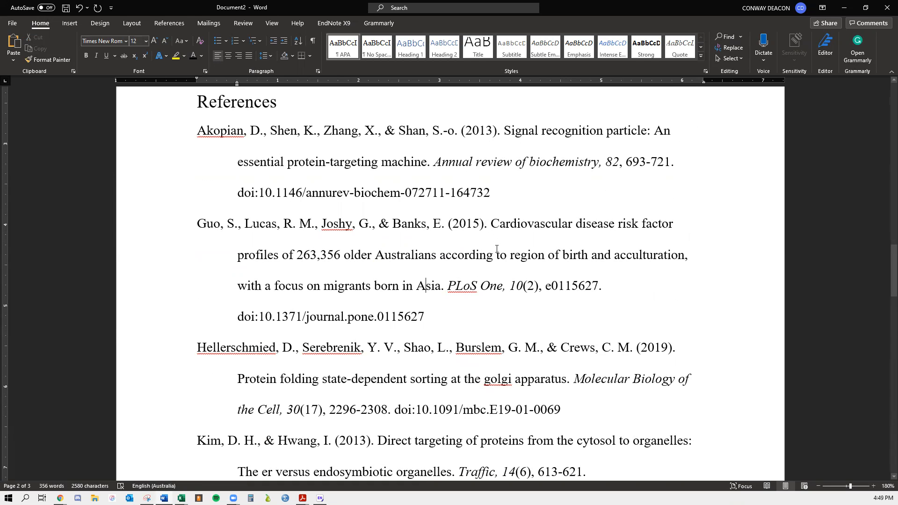
Change "er" to "ER" in the title of the 2013 reference about protein targeting to organelles
scroll(497, 249, "down", 3)
scroll(491, 276, "up", 1)
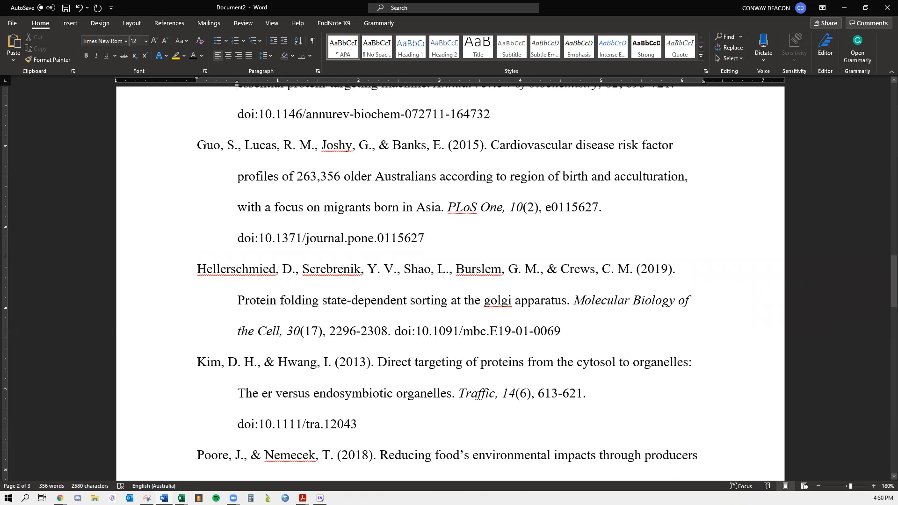
double_click(269, 394)
key("BackSpace")
type("ER")
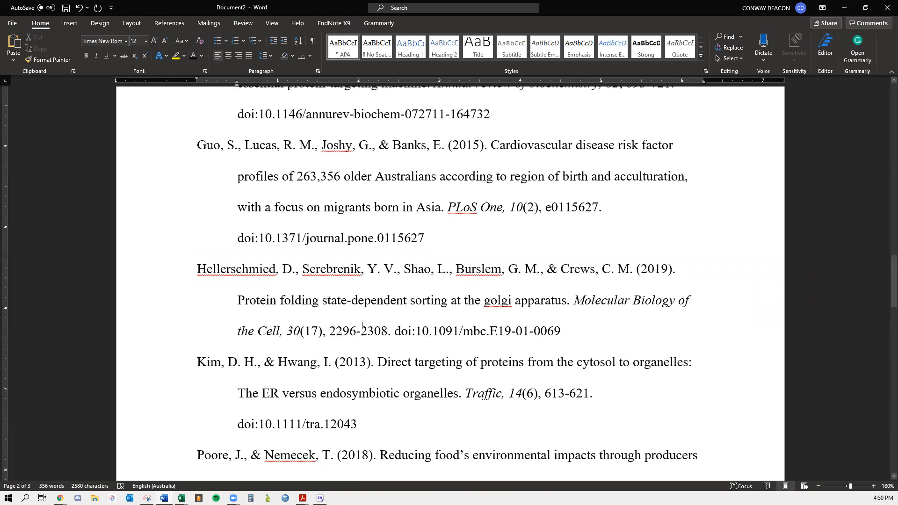
Capitalize "Australia" in the title of the 2016 food intake reference at the end of the list
scroll(359, 398, "down", 4)
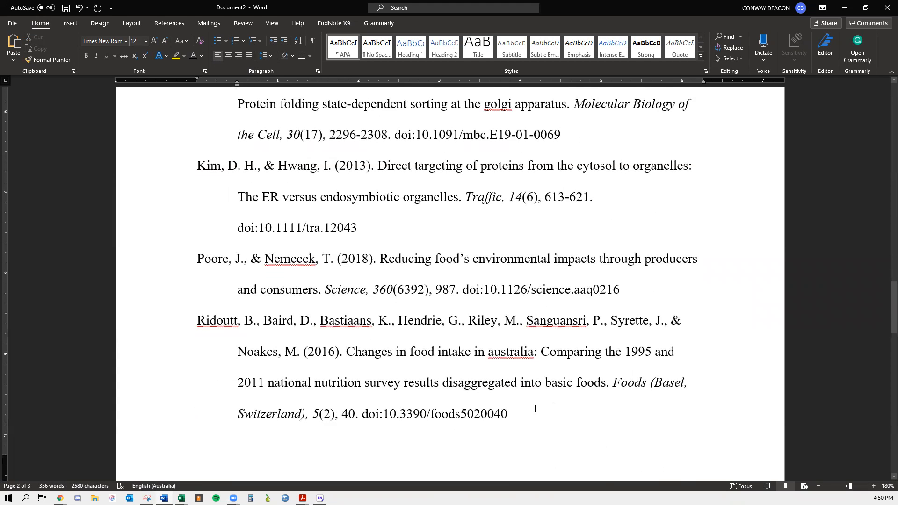
left_click(493, 355)
key("BackSpace")
type("A")
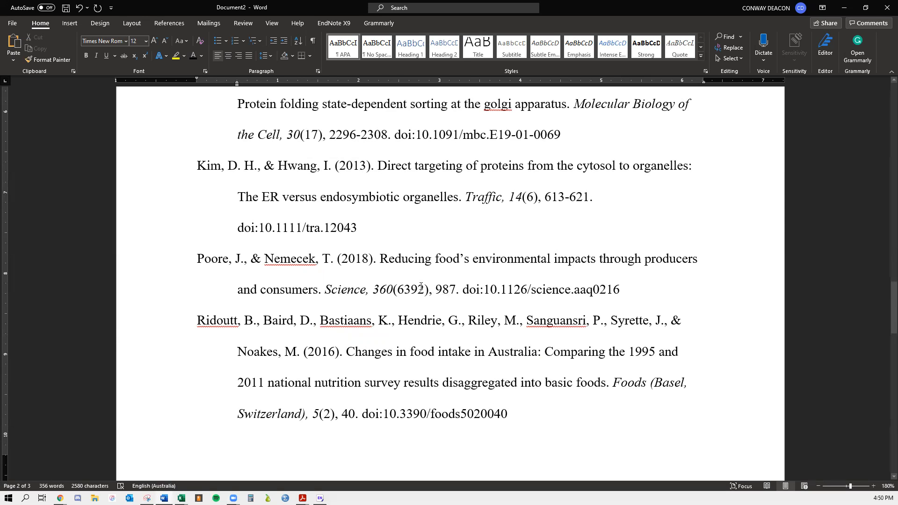
Switch from the Word document to the EndNote library
scroll(386, 274, "up", 8)
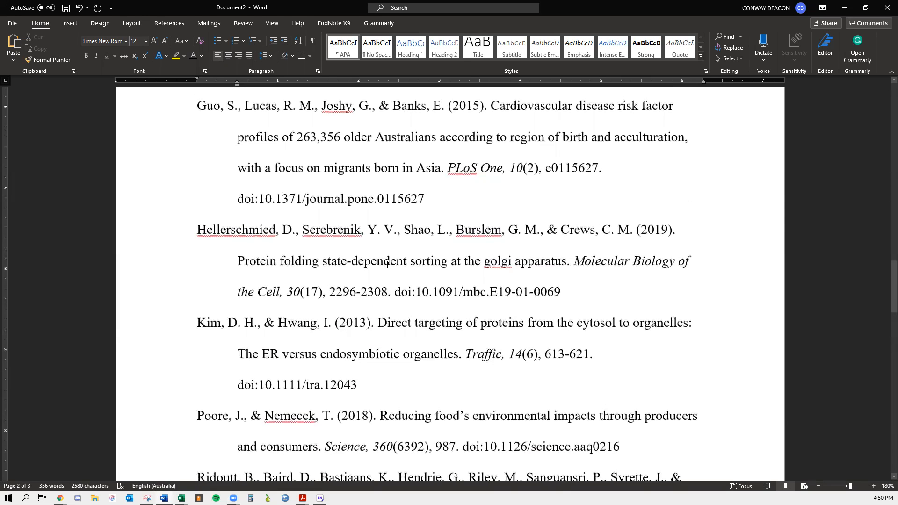
scroll(269, 219, "up", 1)
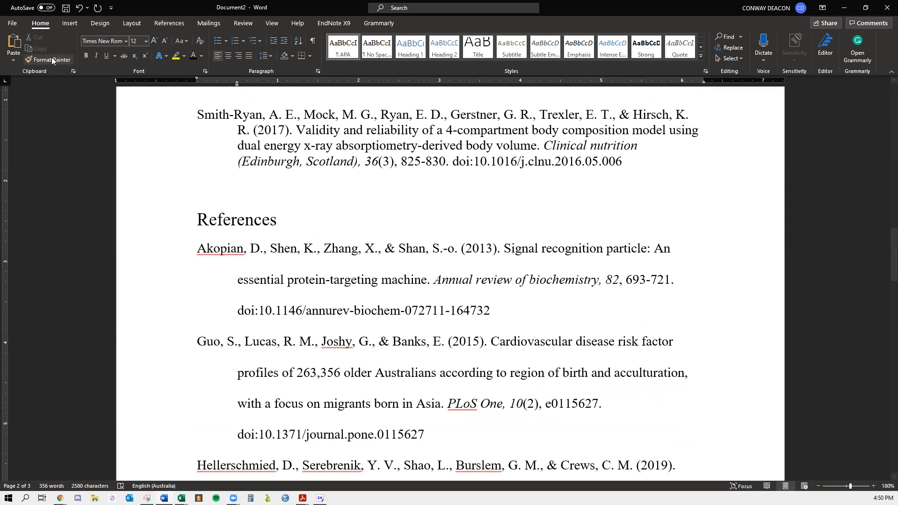
left_click(341, 26)
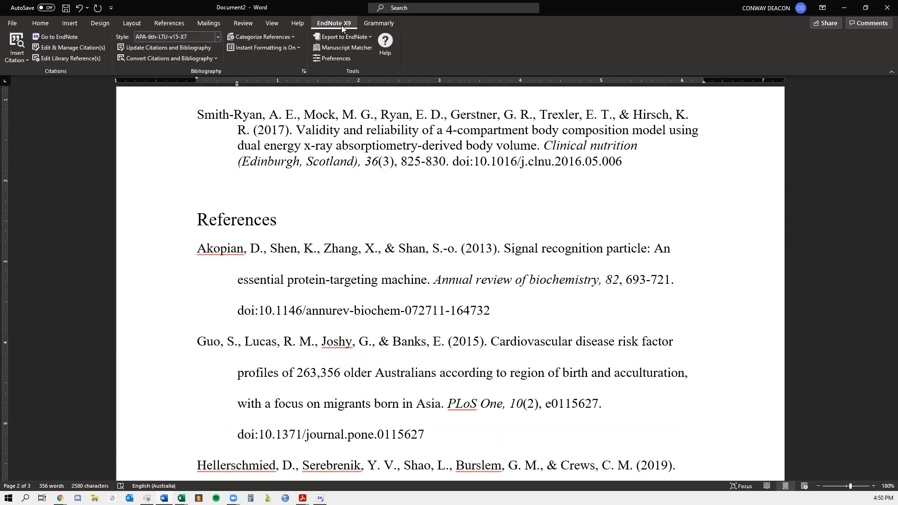
left_click(55, 37)
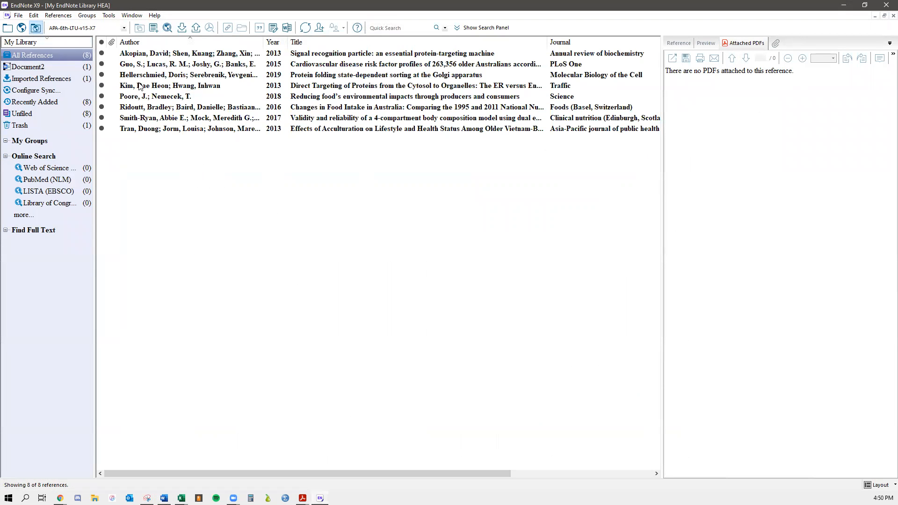
Go through the library's references one by one, from the first author entry to the last
left_click(136, 120)
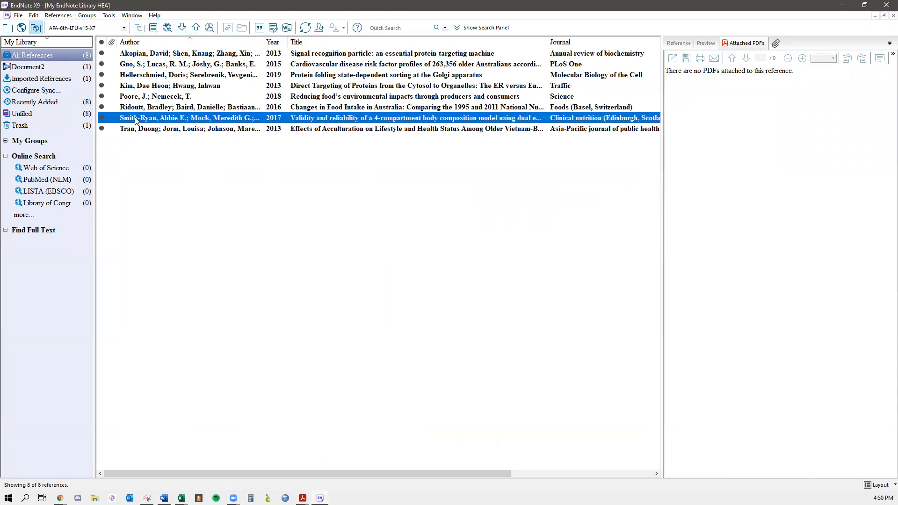
left_click(134, 129)
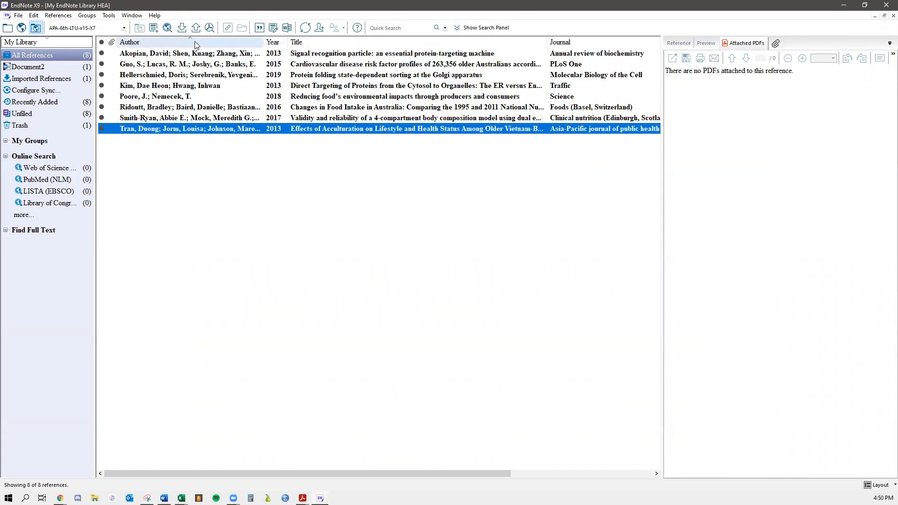
left_click(187, 55)
left_click(182, 65)
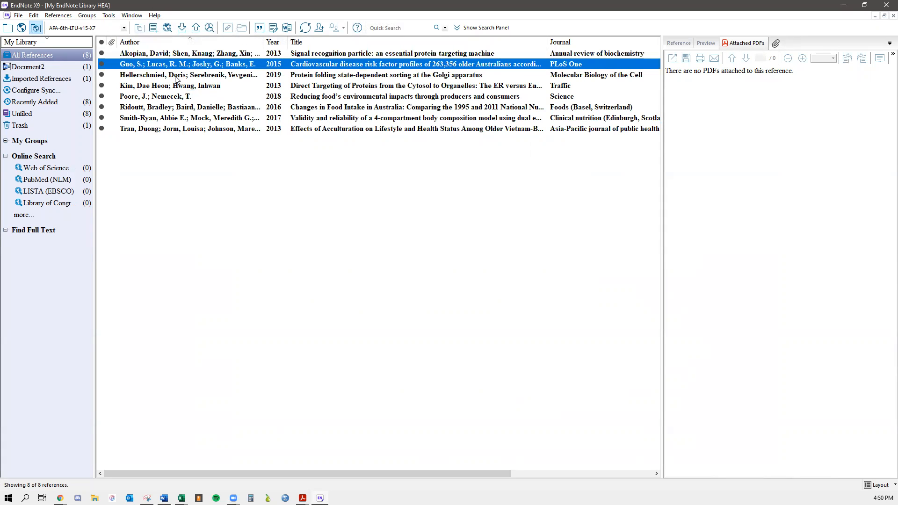
left_click(178, 76)
left_click(170, 87)
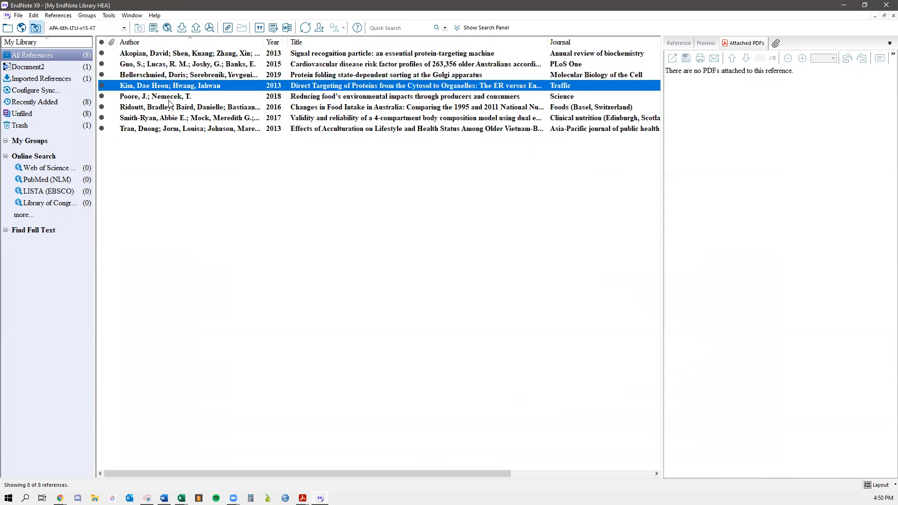
left_click(170, 98)
left_click(165, 107)
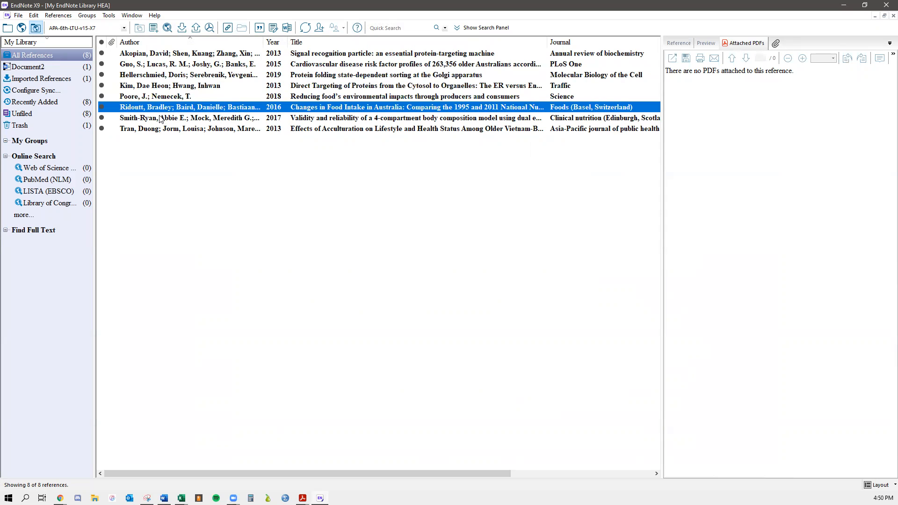
left_click(160, 118)
left_click(159, 128)
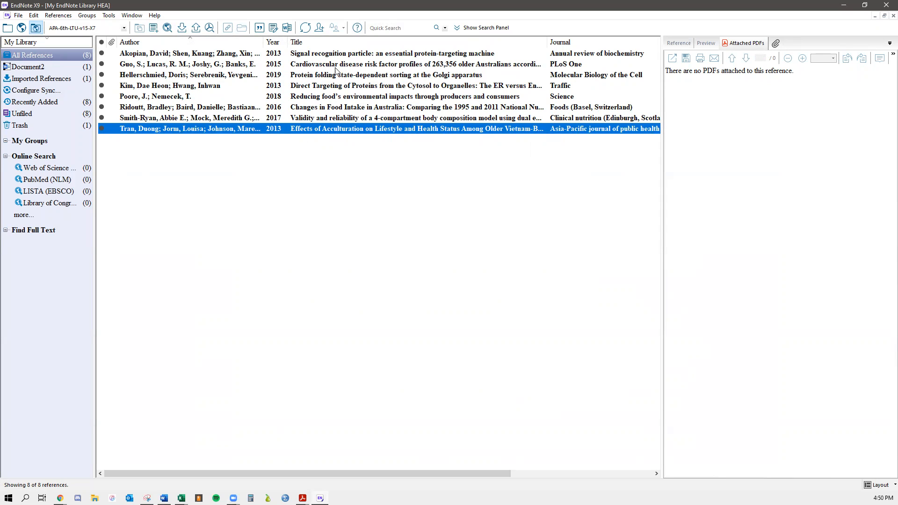
Open the 2017 reference on the 4-compartment body composition model and review its fields, including DOI, keywords and abstract
double_click(304, 118)
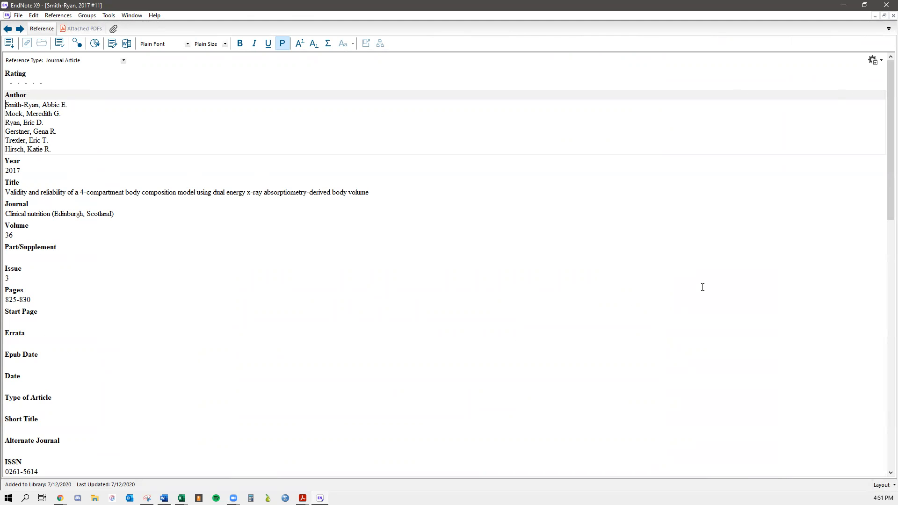
scroll(886, 163, "down", 3)
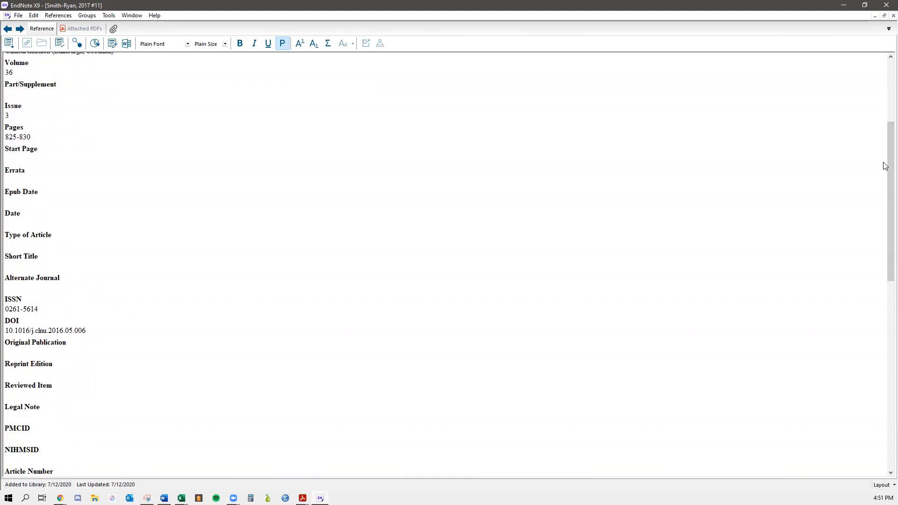
left_click_drag(884, 145, 886, 212)
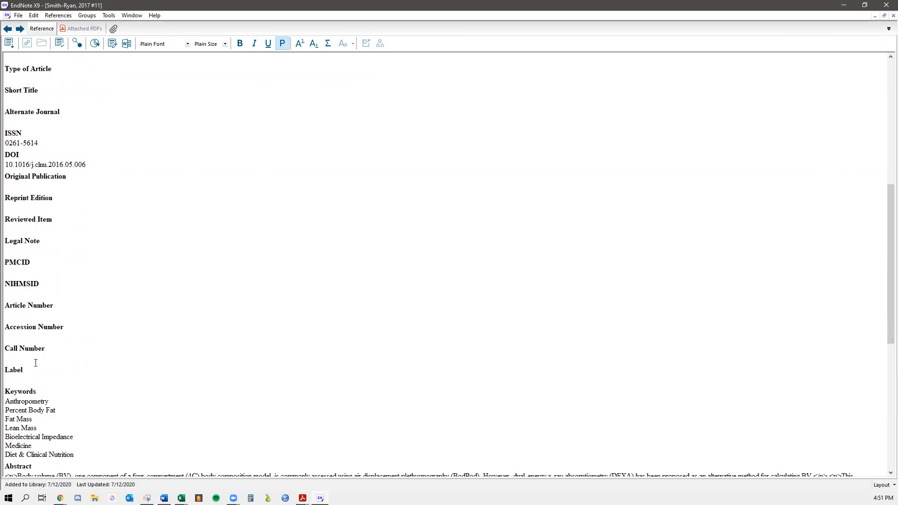
scroll(887, 210, "down", 2)
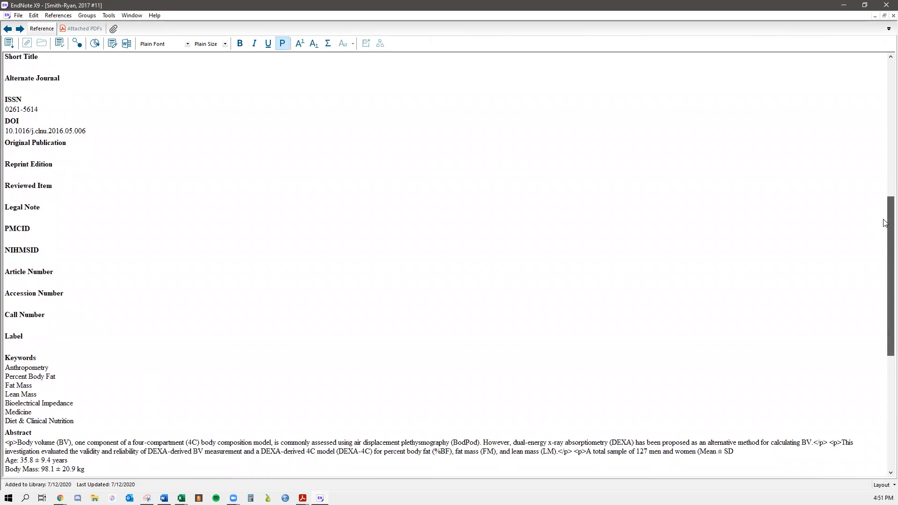
scroll(886, 216, "down", 8)
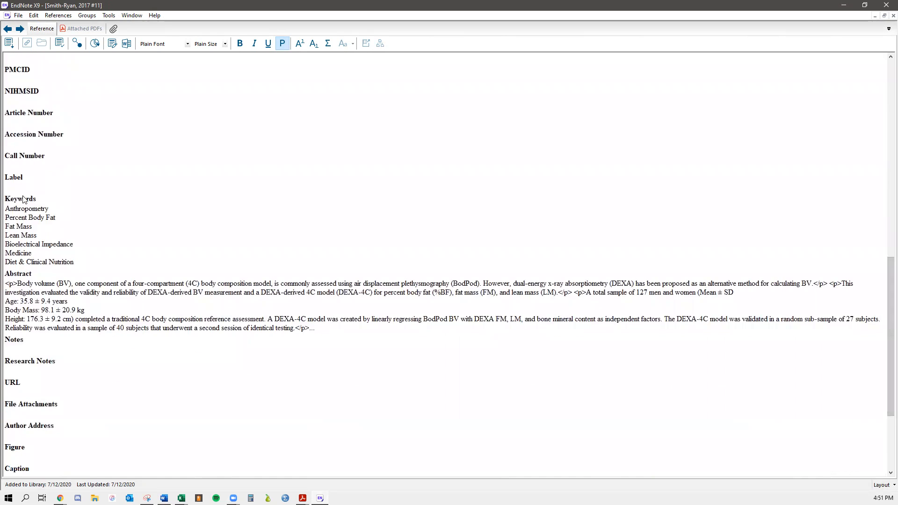
scroll(884, 226, "up", 18)
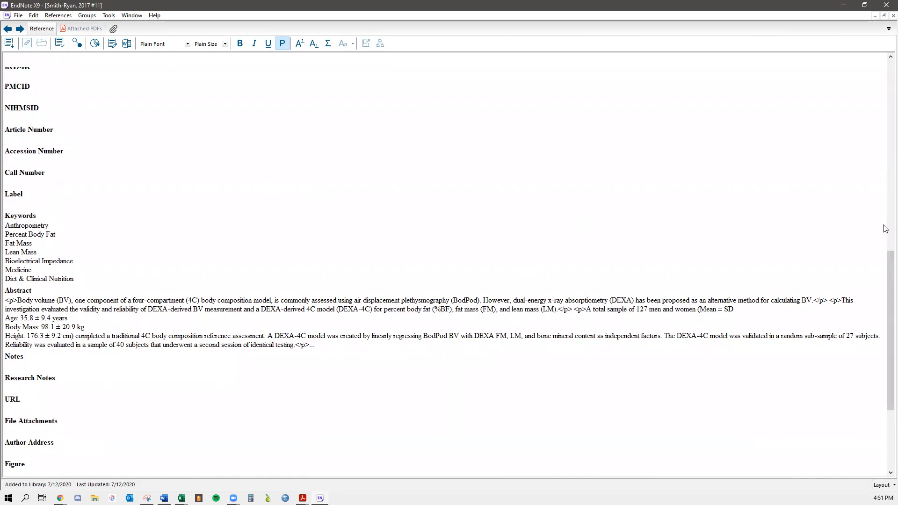
scroll(886, 94, "up", 8)
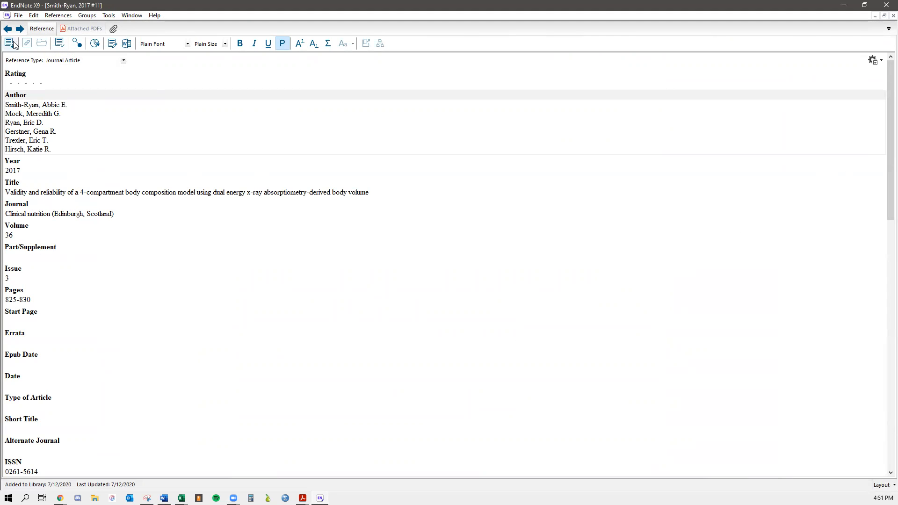
Attach the "Dual energy Xray absorptiometry positioning protocols" PDF from the Assesment 1 folder to the 2017 reference, then save and close the reference
left_click(113, 29)
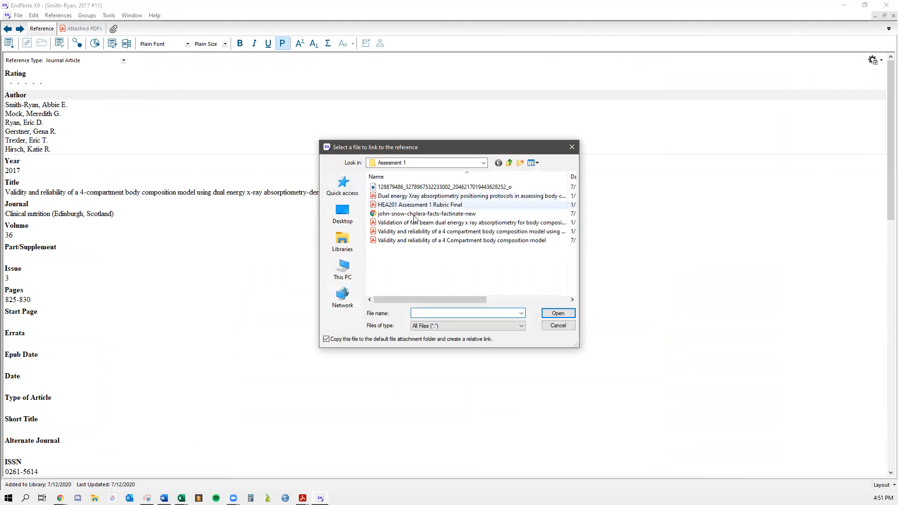
left_click(416, 197)
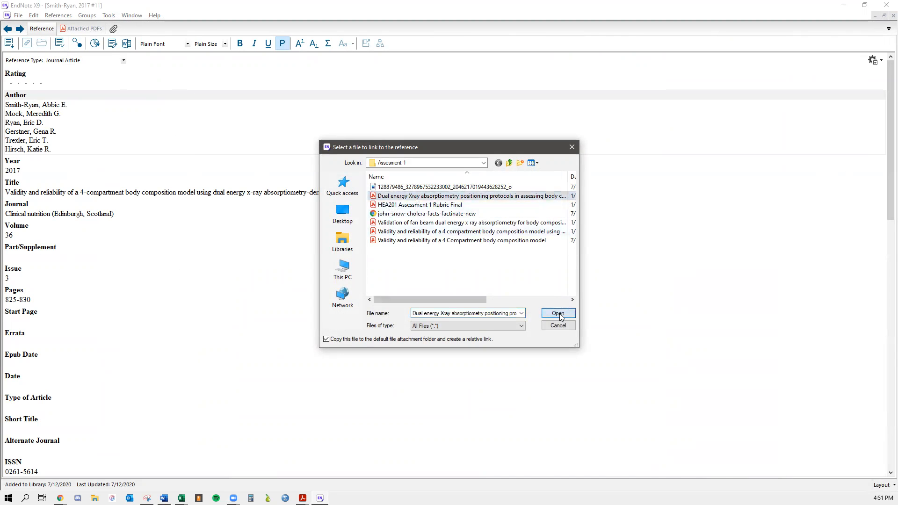
left_click(559, 314)
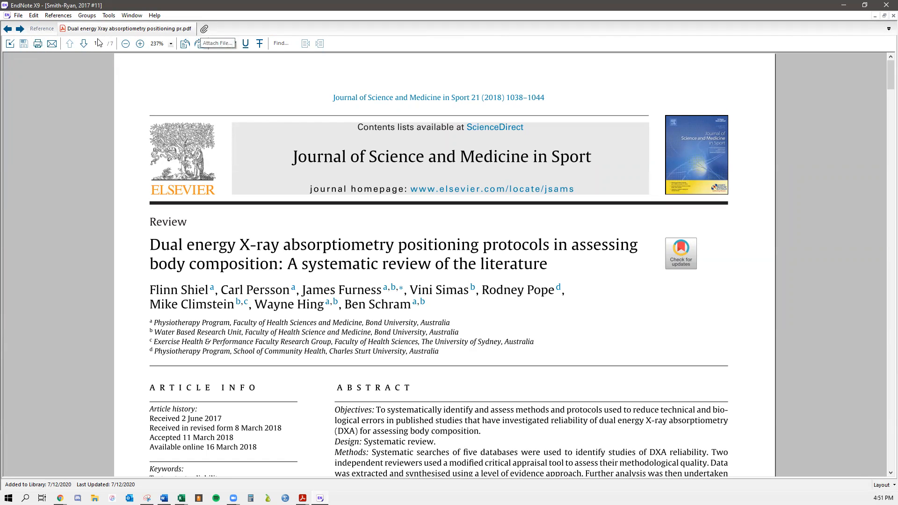
left_click(10, 44)
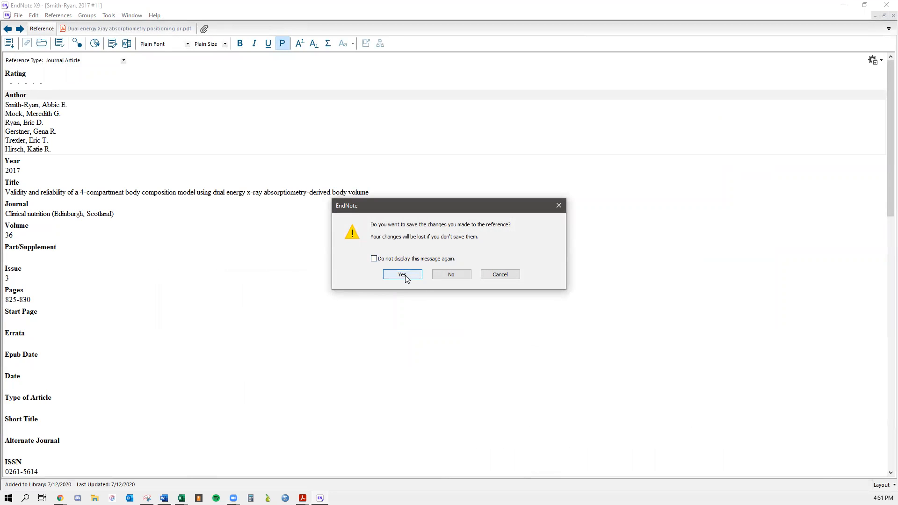
left_click(403, 277)
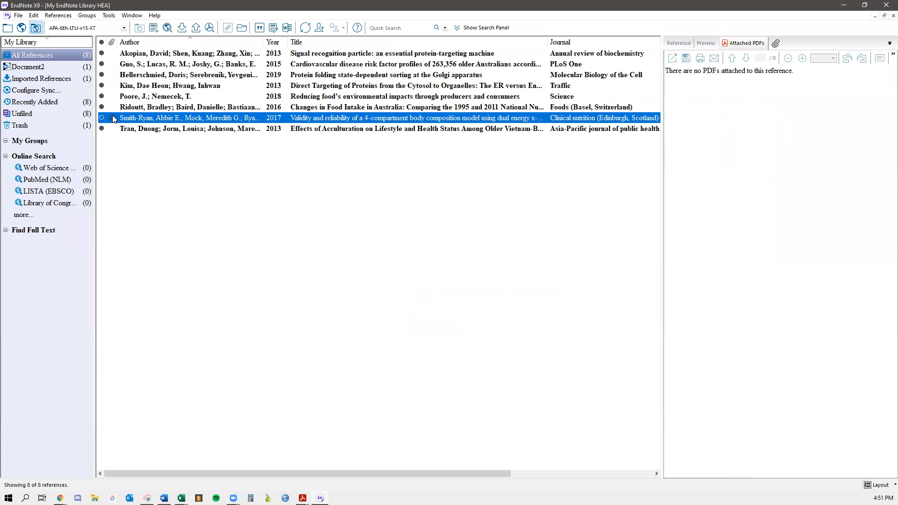
Select the 2017 body composition reference in the library and look at its attached PDF
left_click(126, 108)
left_click(131, 123)
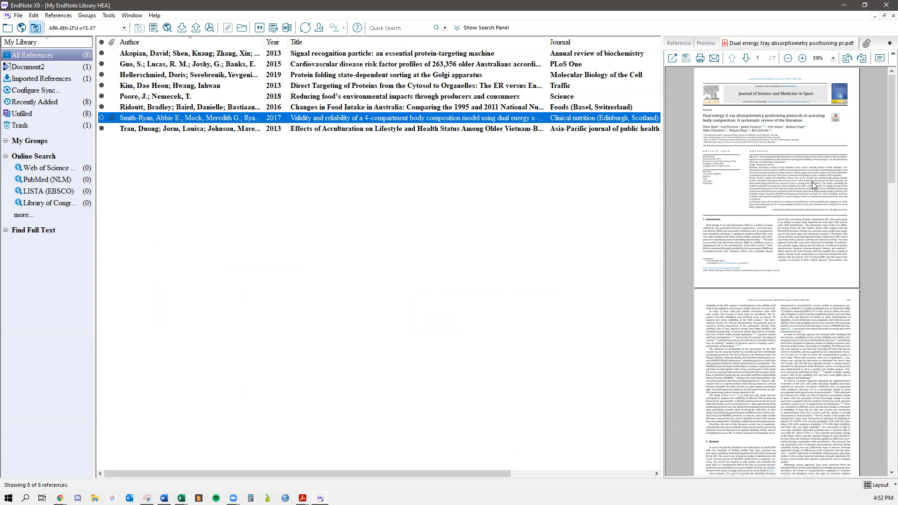
scroll(766, 382, "down", 1)
scroll(768, 385, "up", 2)
Open the 2019 reference on protein folding state-dependent sorting at the Golgi apparatus and review its fields
double_click(140, 77)
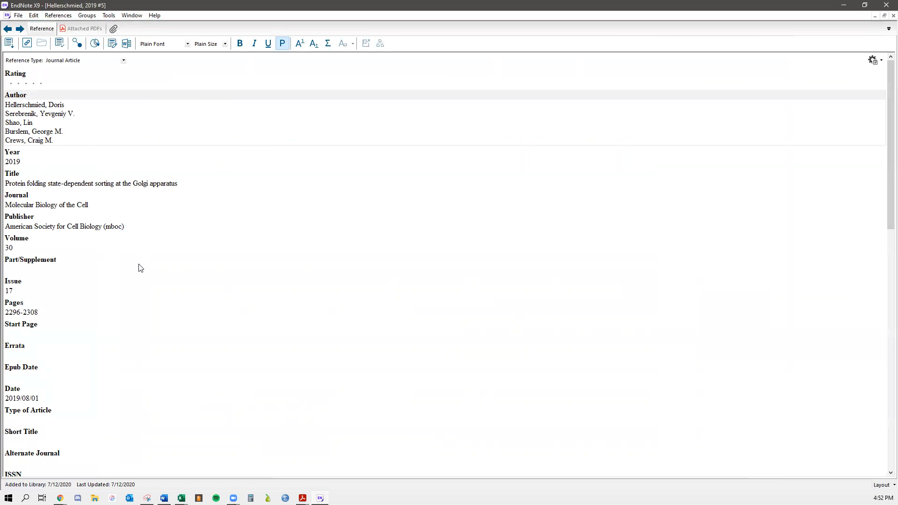
scroll(139, 264, "down", 1)
scroll(140, 256, "down", 7)
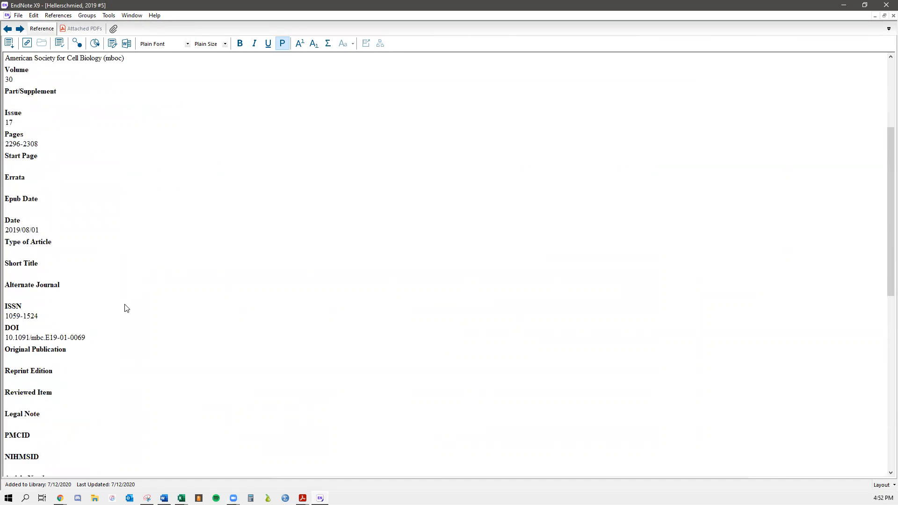
scroll(118, 312, "up", 8)
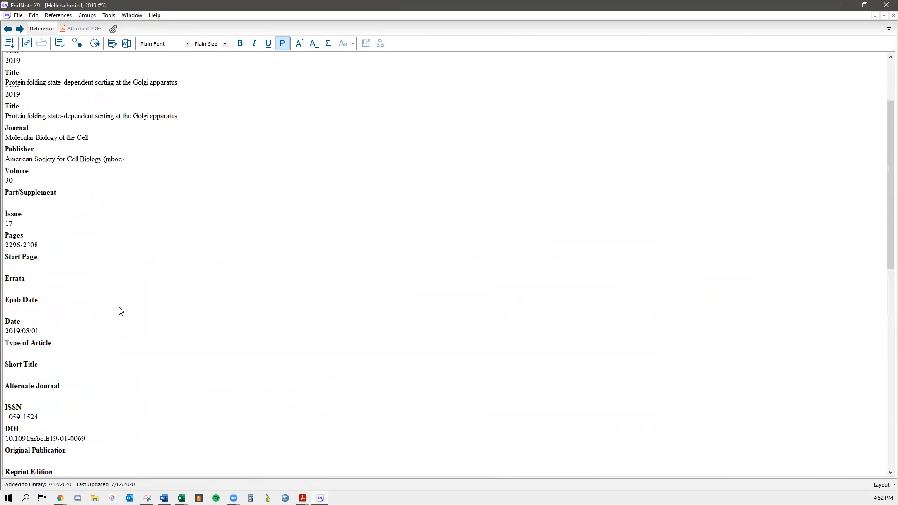
Clear the Journal field of the 2019 protein folding reference and undo the deletion
left_click_drag(98, 190, 5, 189)
key("BackSpace")
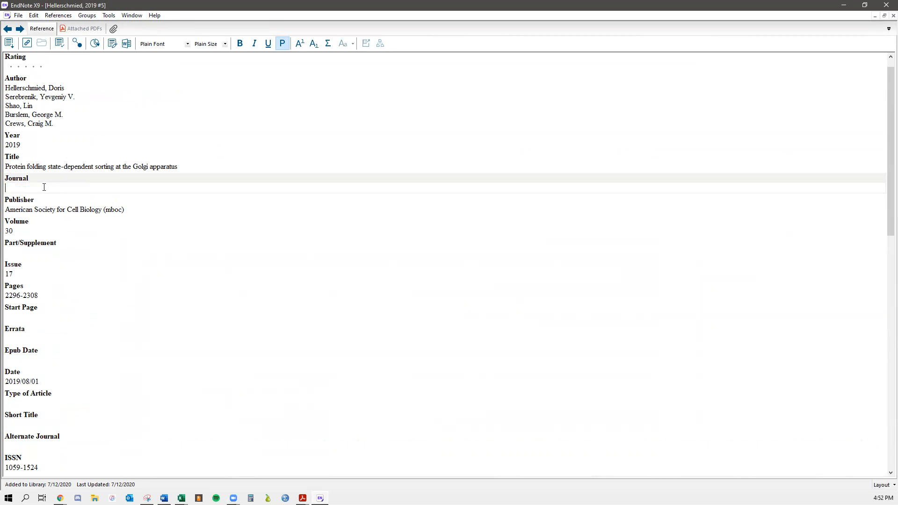
key("ctrl+z")
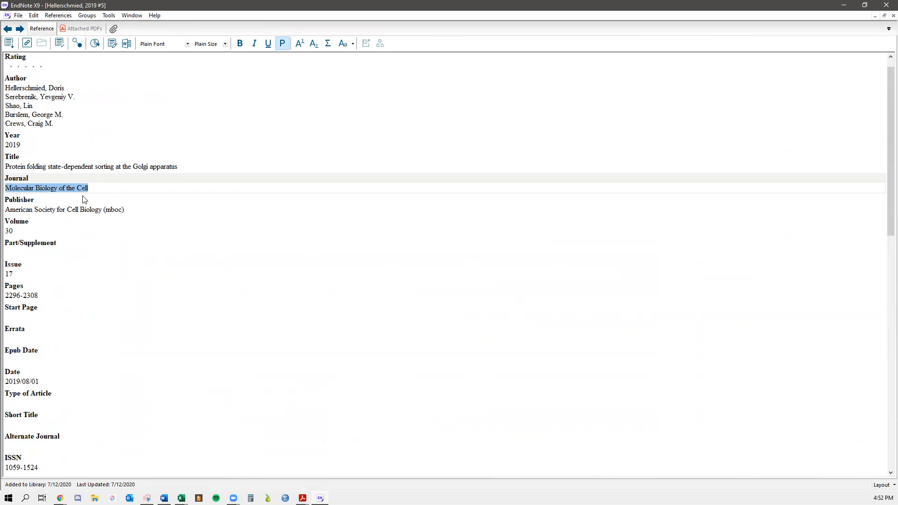
Close the 2019 protein folding reference and save its changes
left_click(145, 187)
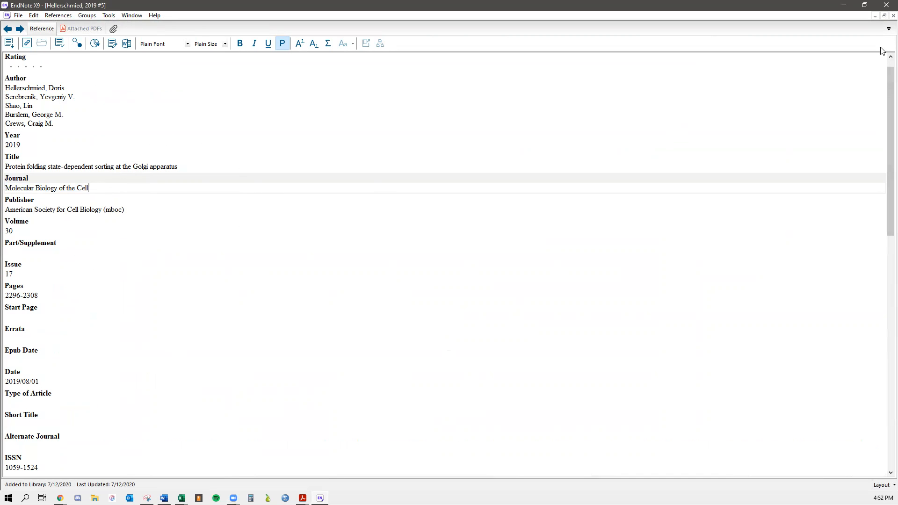
left_click(892, 15)
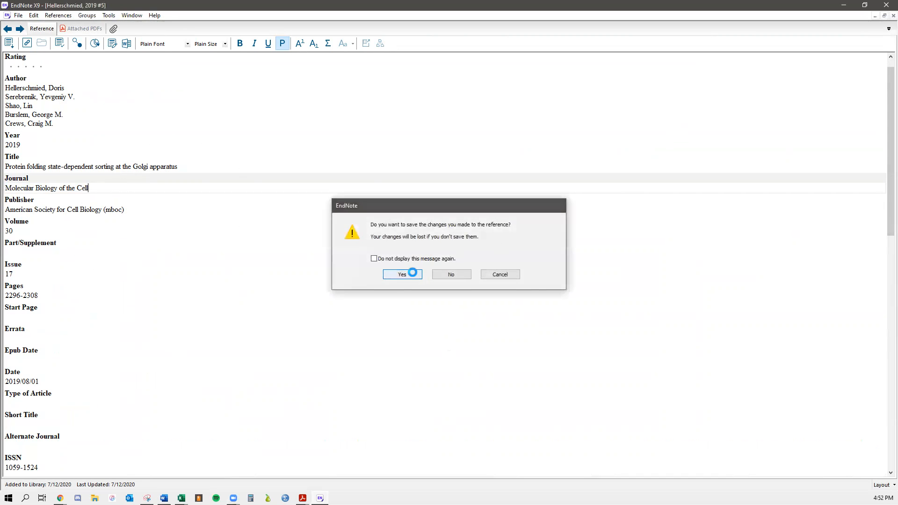
left_click(405, 274)
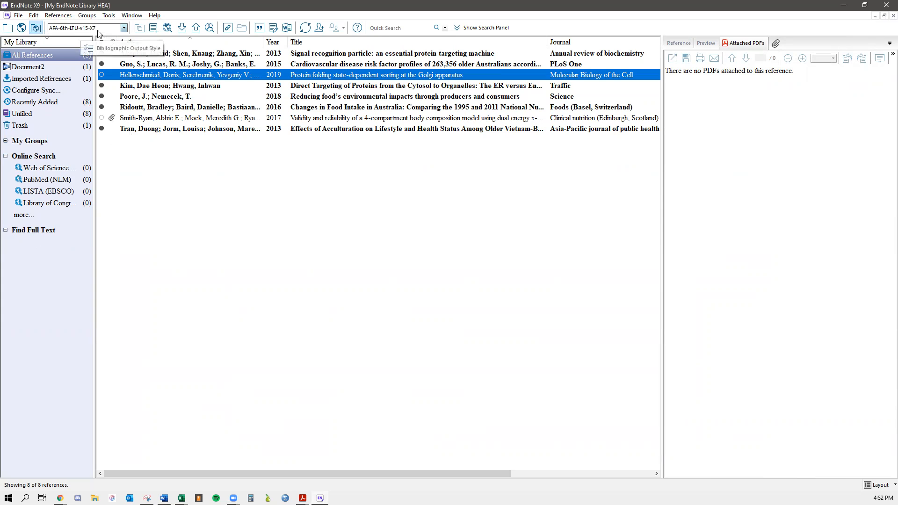
Examine the APA-7th-LTU-v1 entry in the full list of output styles, then leave the list without choosing a style
left_click(125, 28)
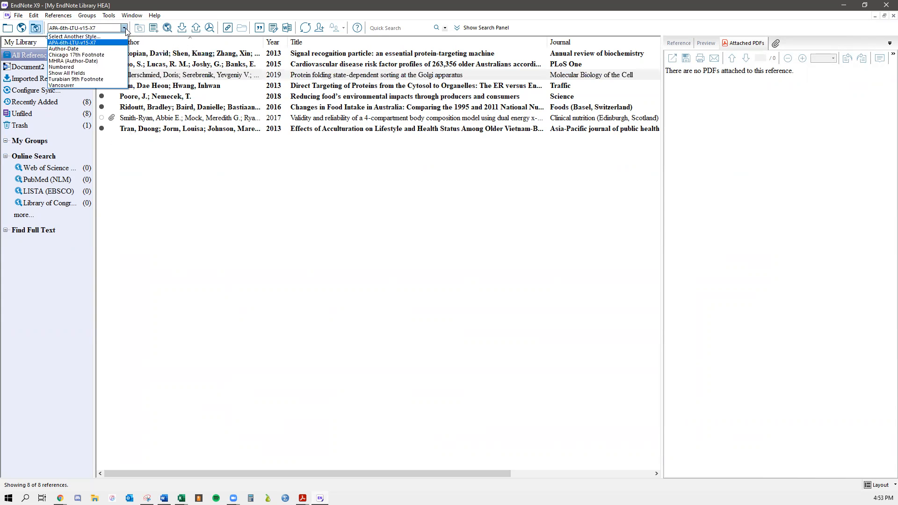
left_click(76, 36)
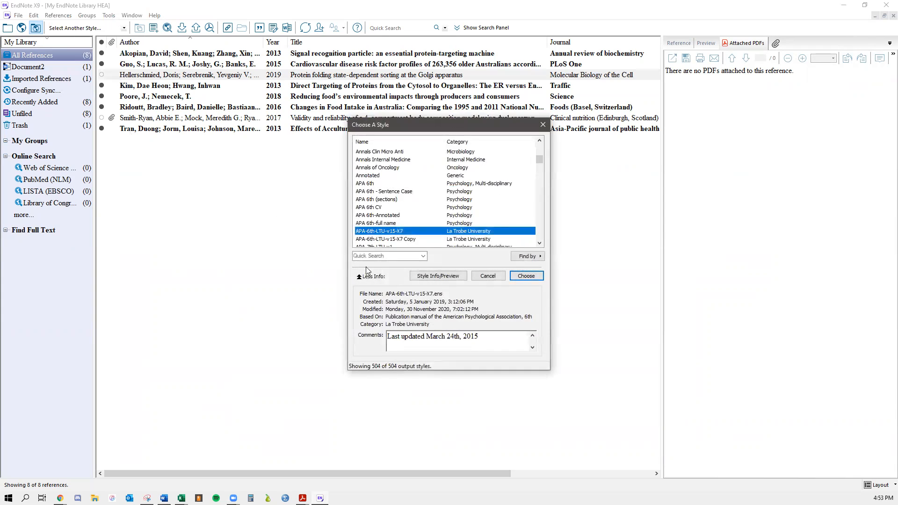
scroll(370, 234, "down", 1)
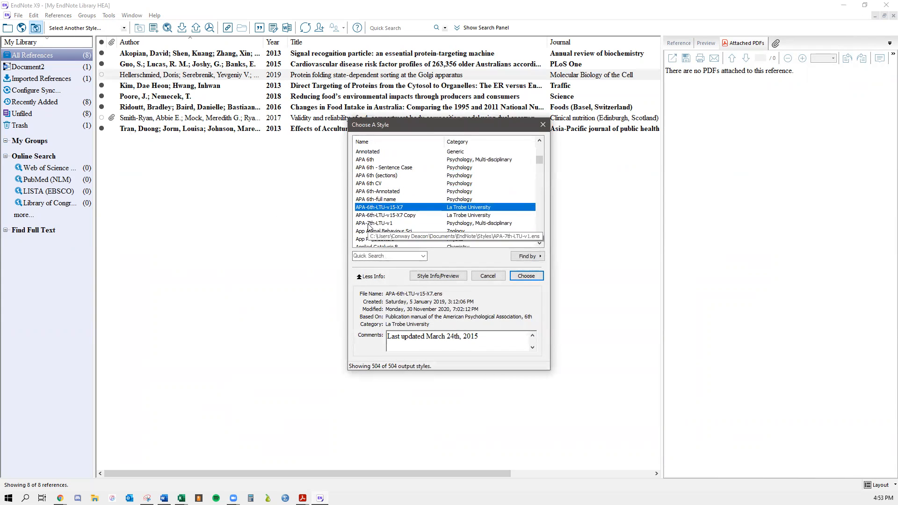
left_click(369, 224)
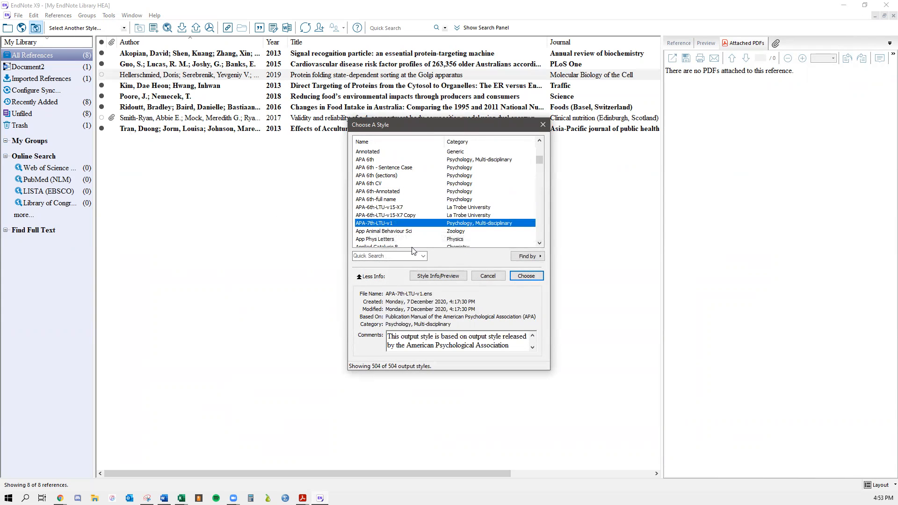
left_click(544, 125)
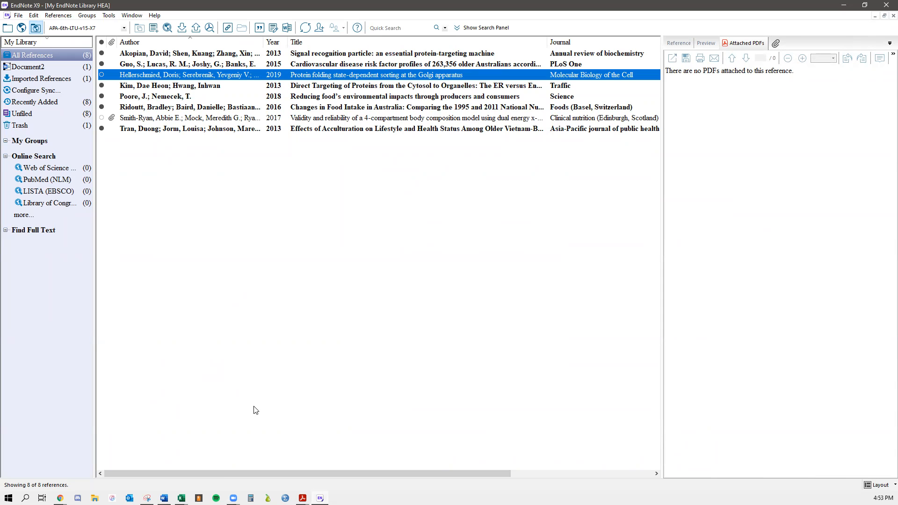
Switch to Word, look through the formatted reference list, and return to the EndNote library
left_click(843, 5)
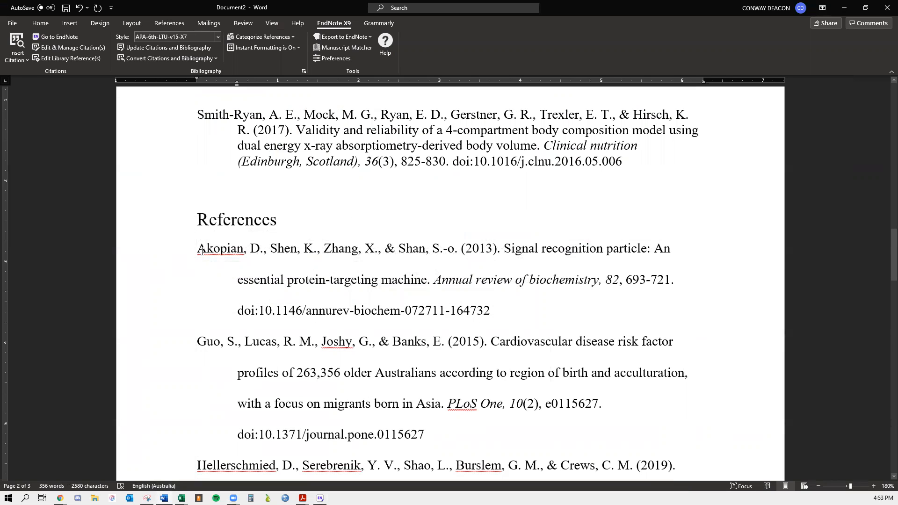
scroll(199, 252, "down", 8)
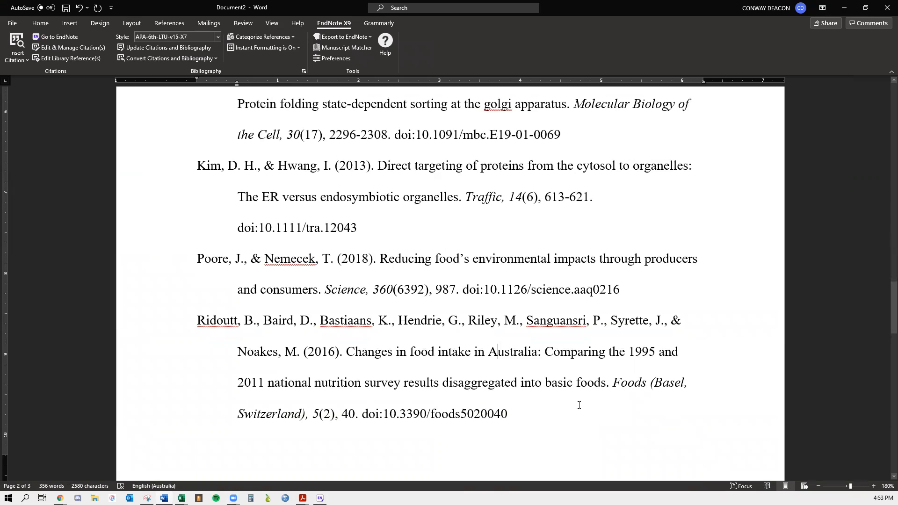
scroll(548, 422, "up", 10)
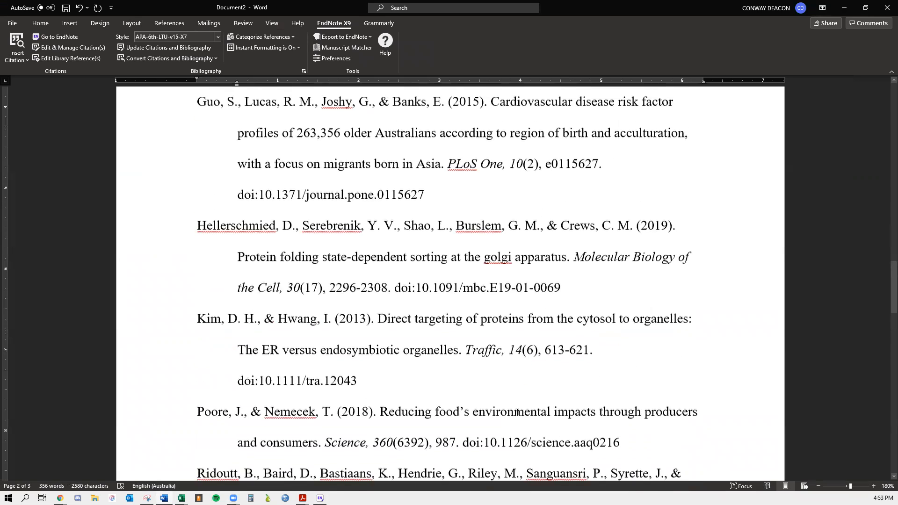
left_click(55, 37)
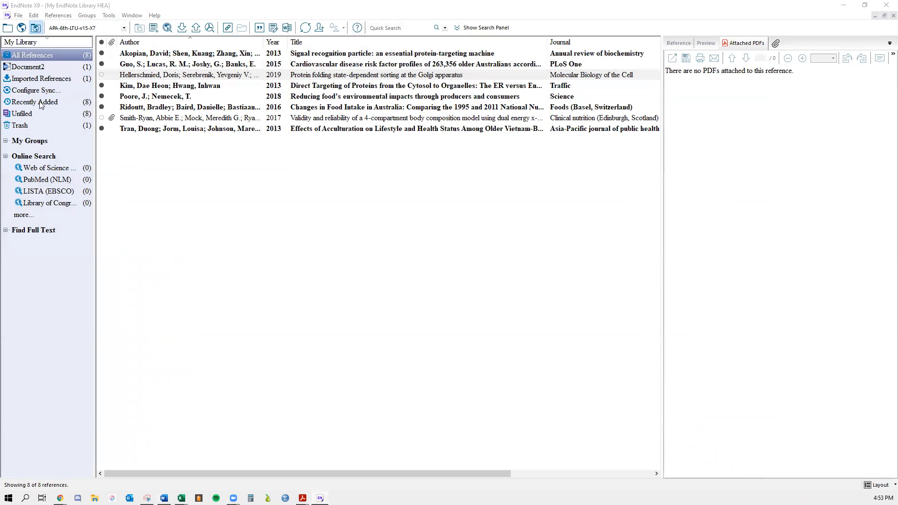
left_click(18, 16)
left_click(212, 208)
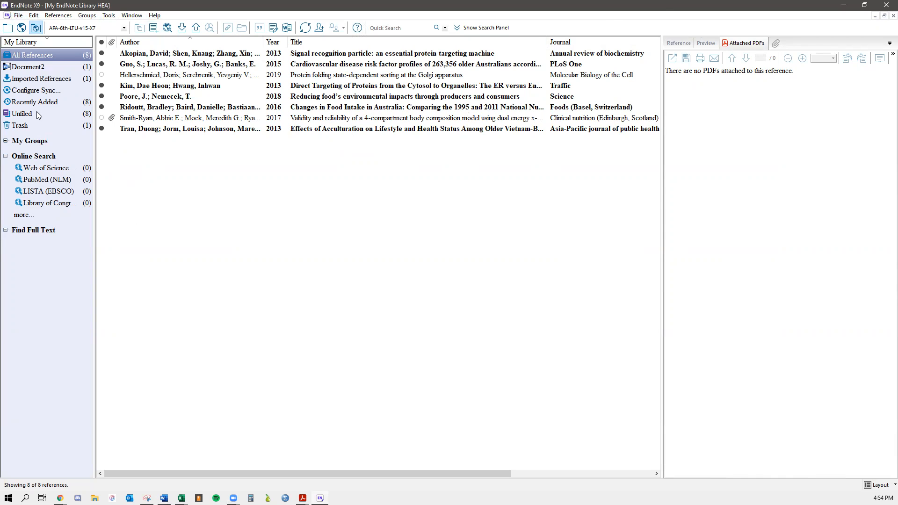
Create a new reference in the library and fill in the author's surname and initial and the year 2020
left_click(154, 29)
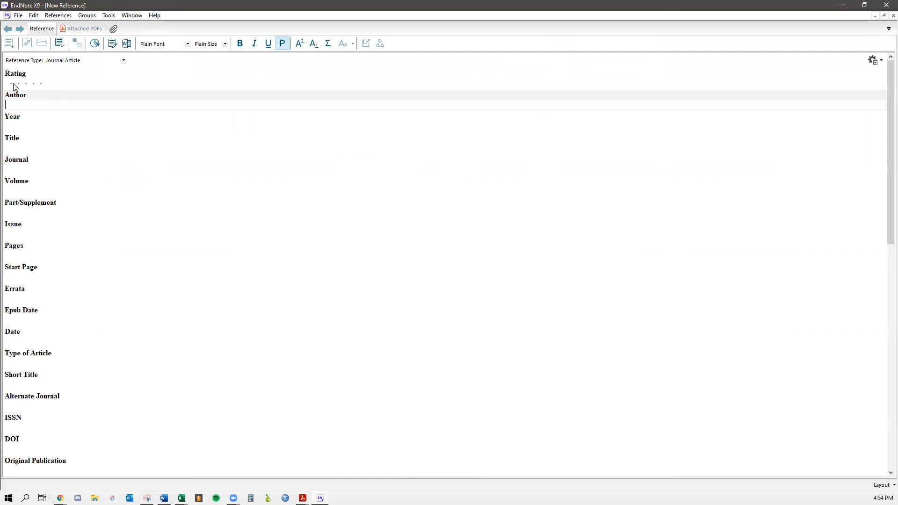
type("Co")
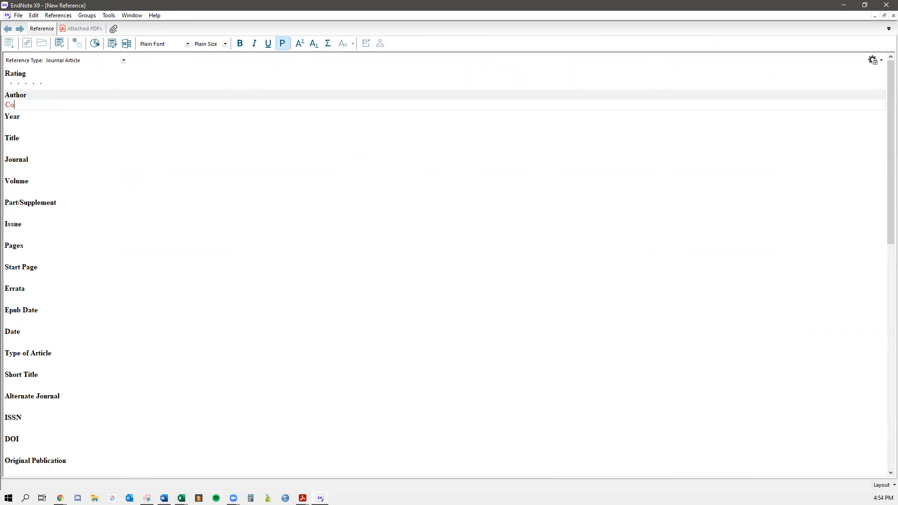
type("n")
key("BackSpace")
key("BackSpace")
key("BackSpace")
type("Deacon, D")
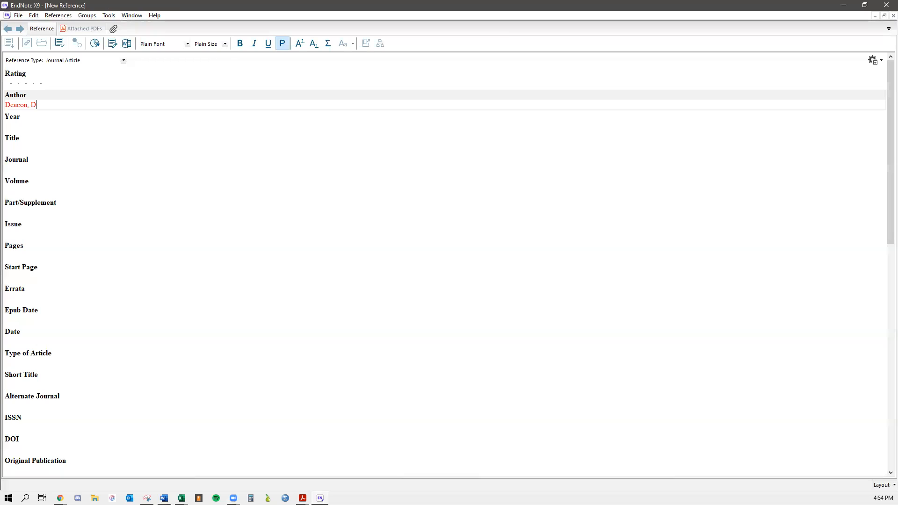
left_click(17, 124)
type("2020")
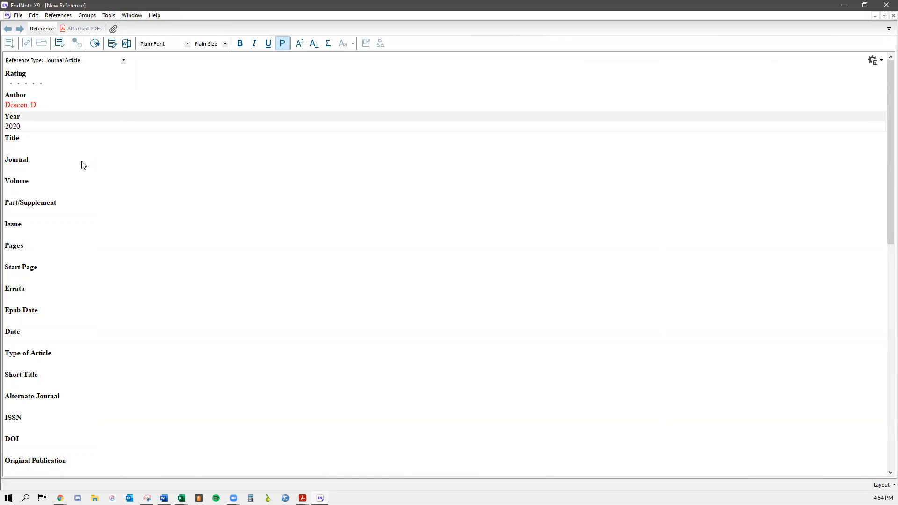
left_click(14, 167)
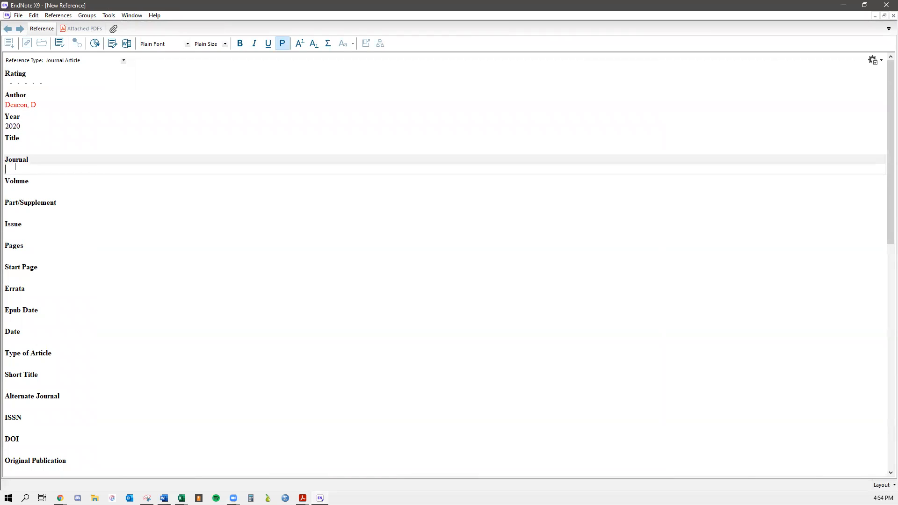
type("Mine")
key("BackSpace")
Change the new reference's type to Web Page and enter the title "End note"
left_click(118, 60)
scroll(70, 187, "down", 5)
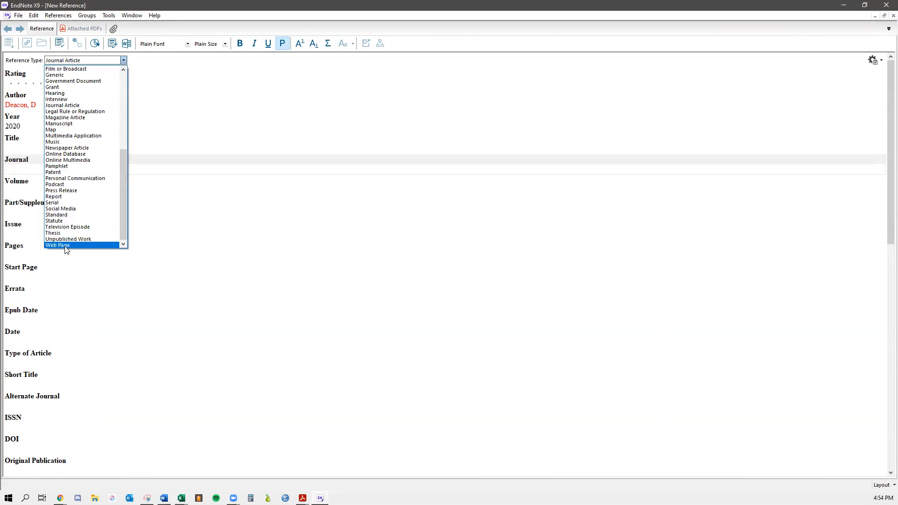
left_click(66, 245)
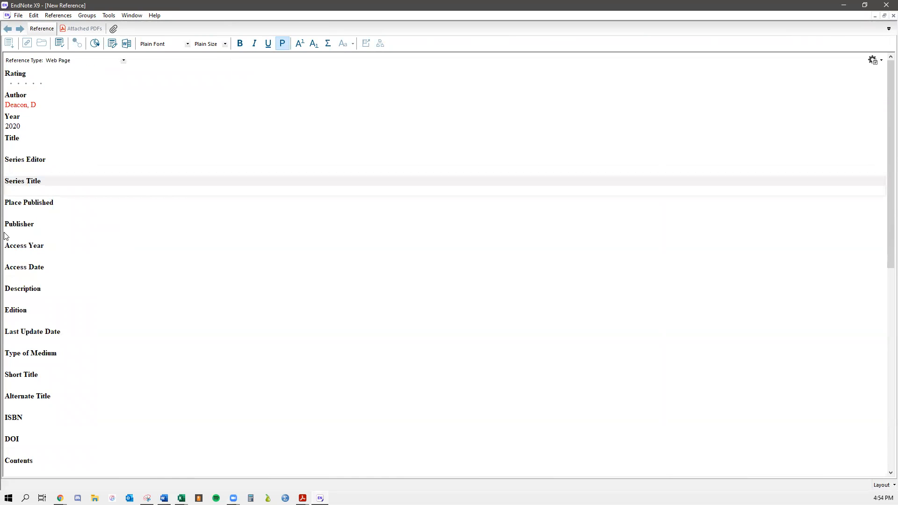
left_click(11, 148)
type("End")
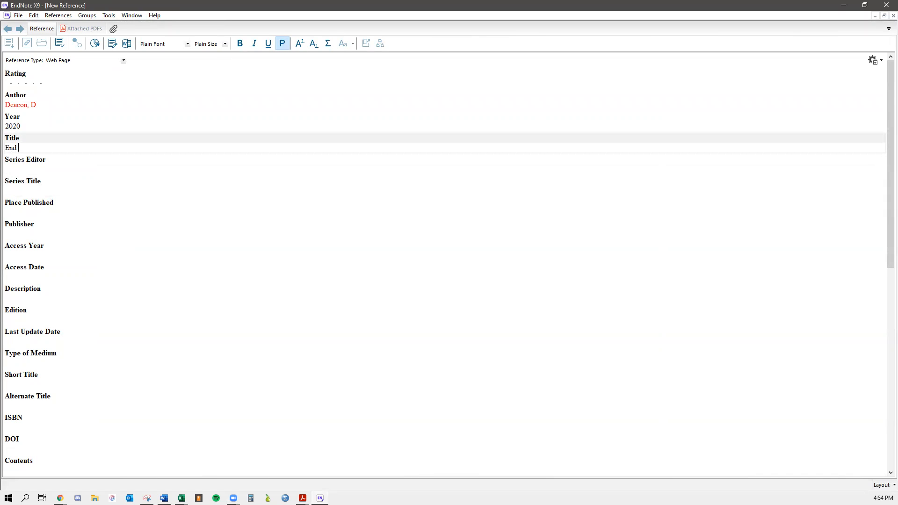
scroll(100, 156, "down", 5)
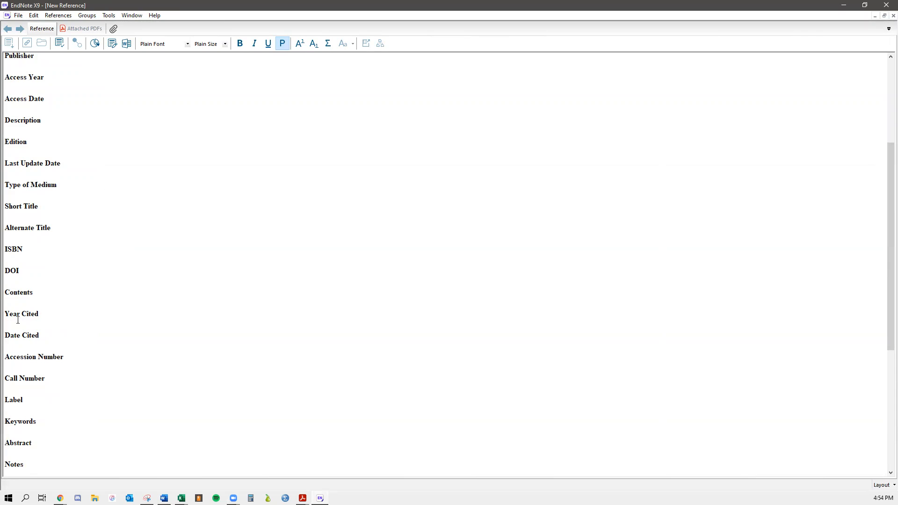
scroll(87, 336, "down", 6)
left_click(6, 383)
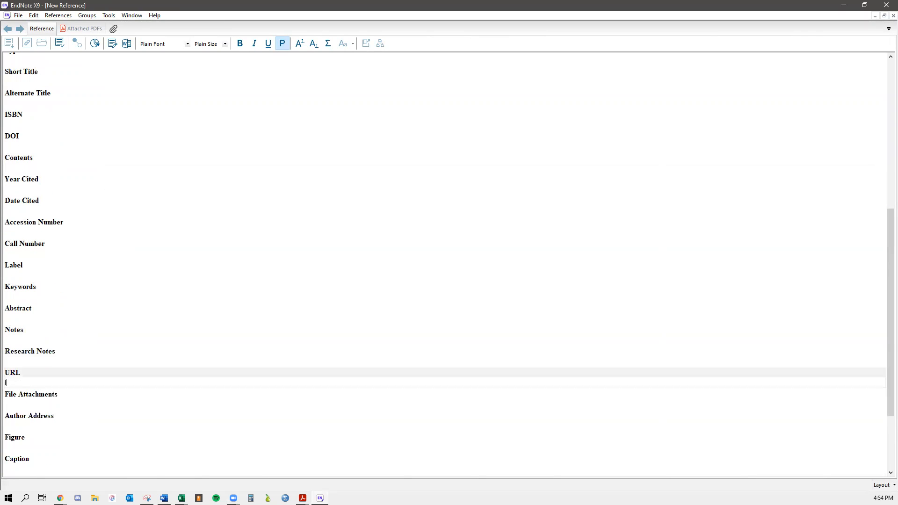
type("wwww")
type("endnote.com")
left_click(139, 421)
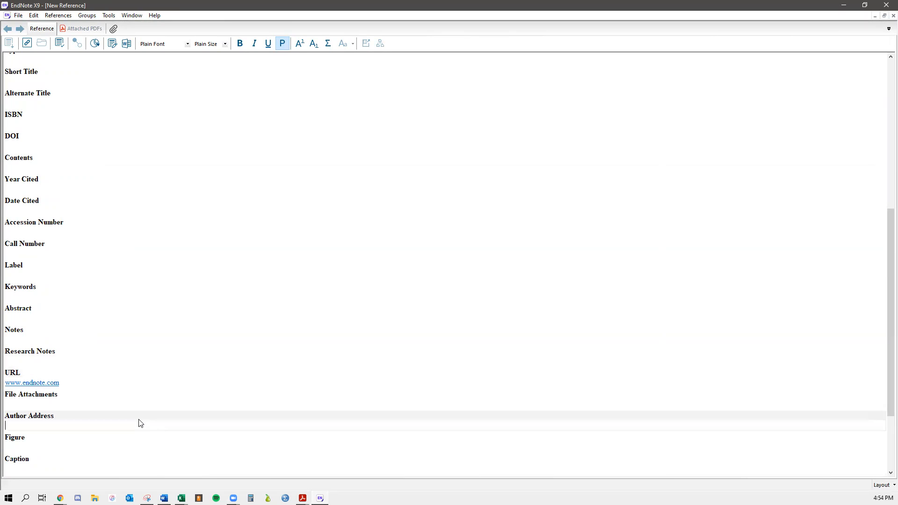
left_click(893, 15)
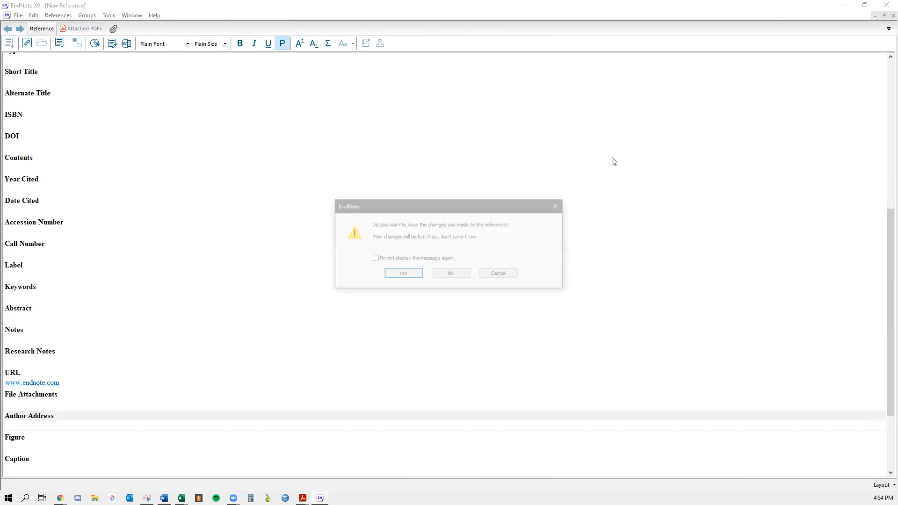
left_click(402, 274)
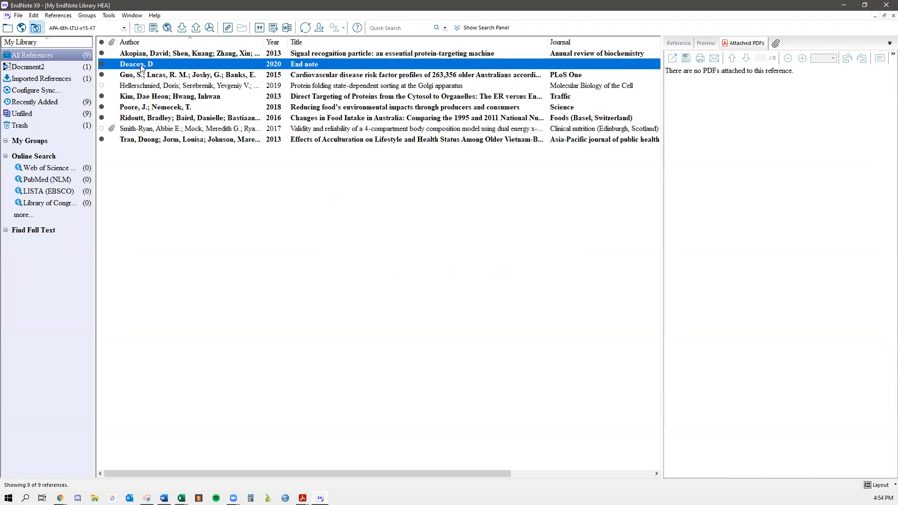
View the new web page reference's fields and formatted preview, then preview the 2013 acculturation reference
left_click(680, 44)
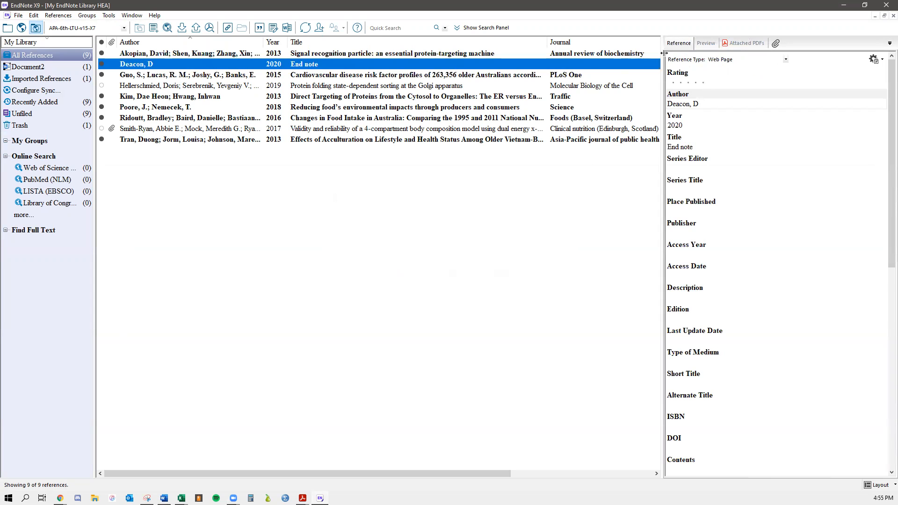
left_click(707, 43)
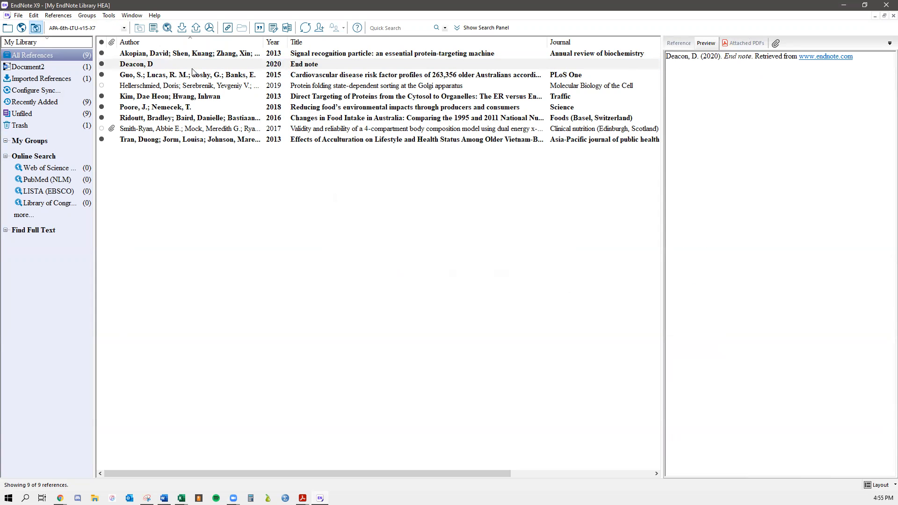
left_click(151, 143)
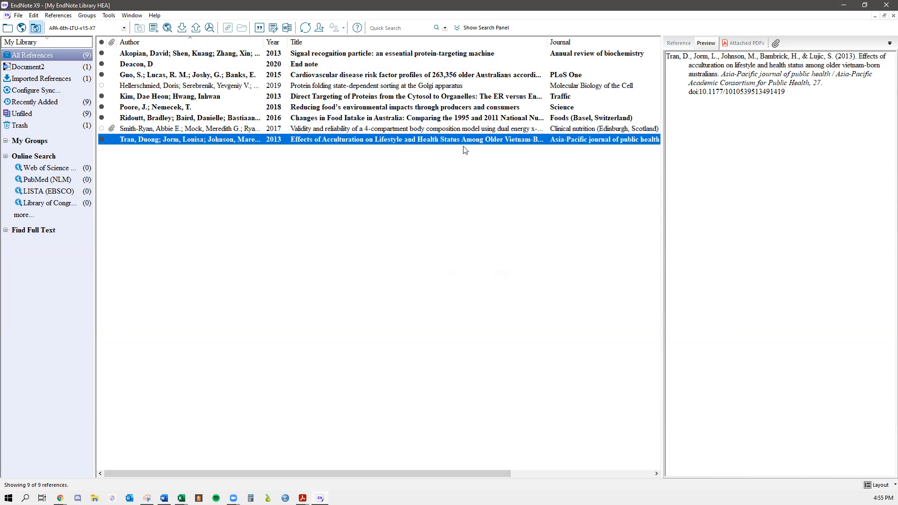
Switch to Word and review the document from the end of the reference list back up to the La Trobe styles section
left_click(844, 5)
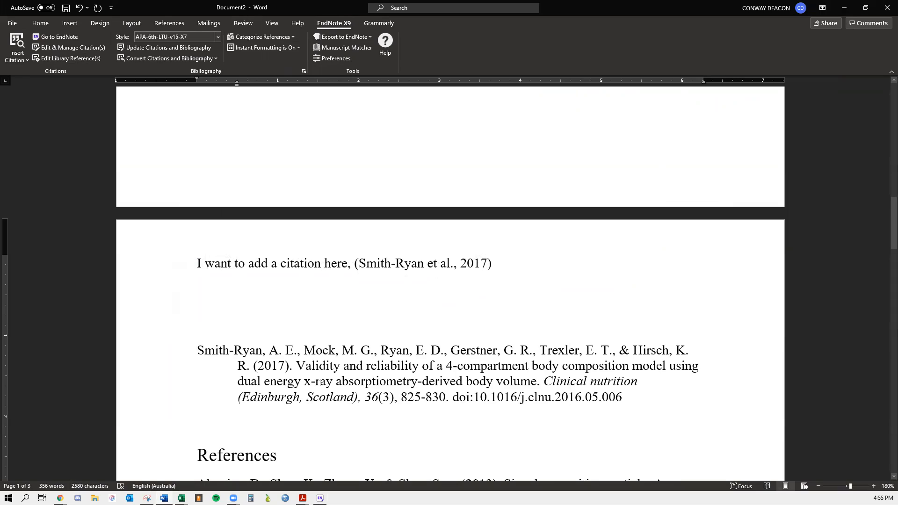
scroll(323, 365, "down", 10)
scroll(331, 334, "down", 8)
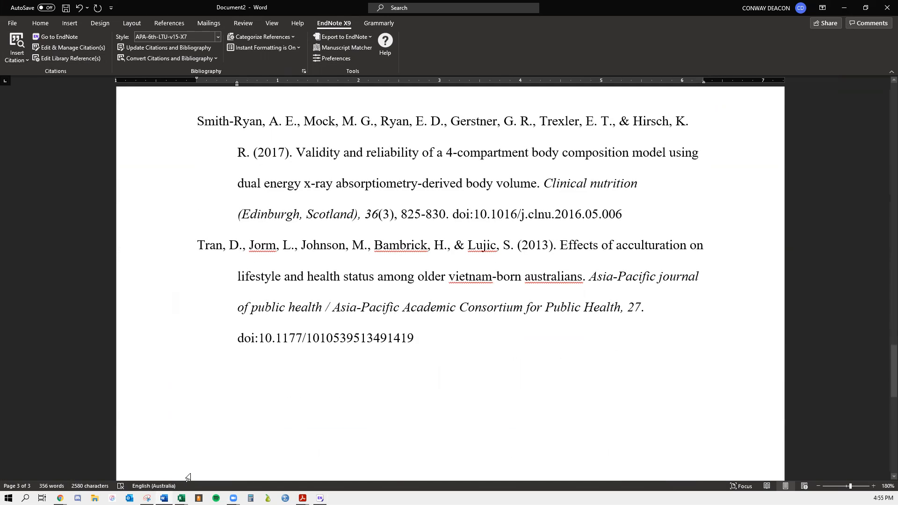
scroll(202, 347, "up", 15)
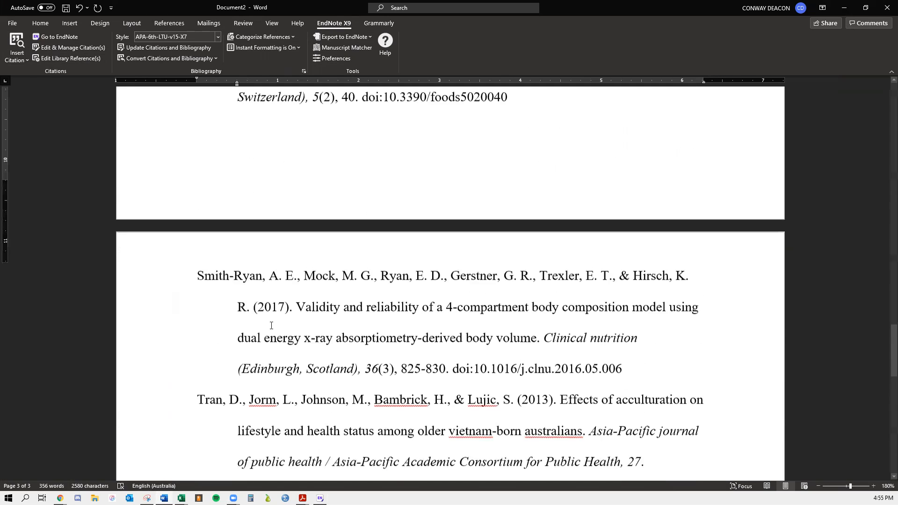
scroll(277, 324, "up", 20)
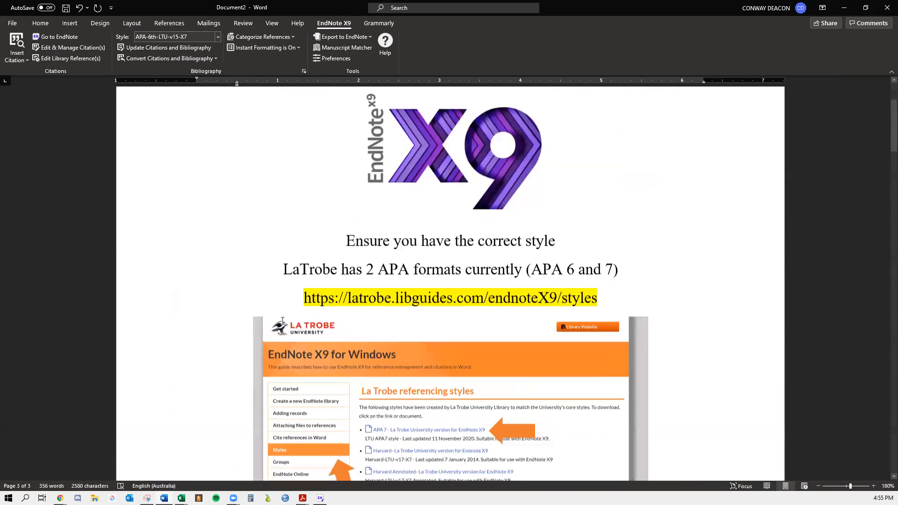